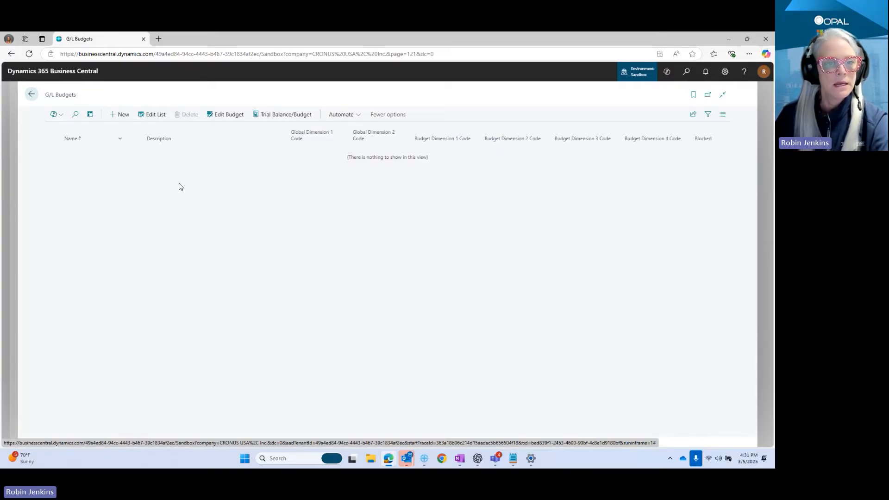
Step: Create a G/L budget named FY25 with the description Fiscal Year 2025 and open it for editing
{"action": "left_click", "coordinate": [120, 115]}
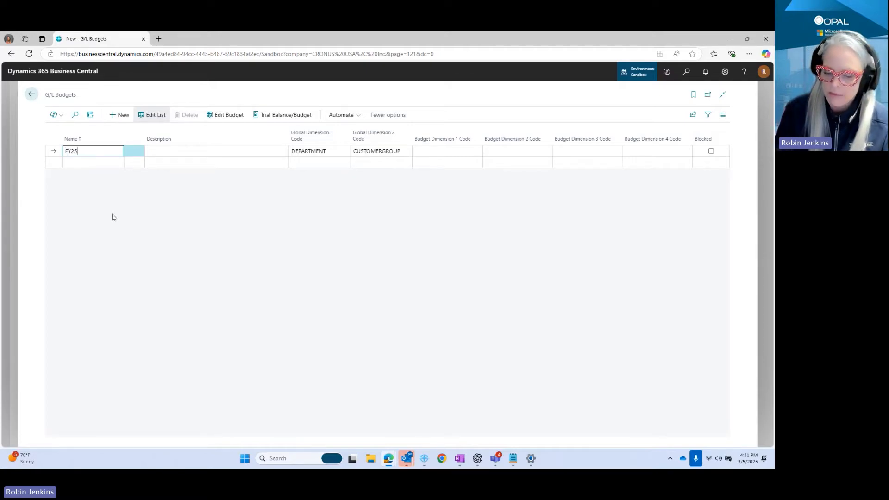
{"action": "key", "text": "Tab"}
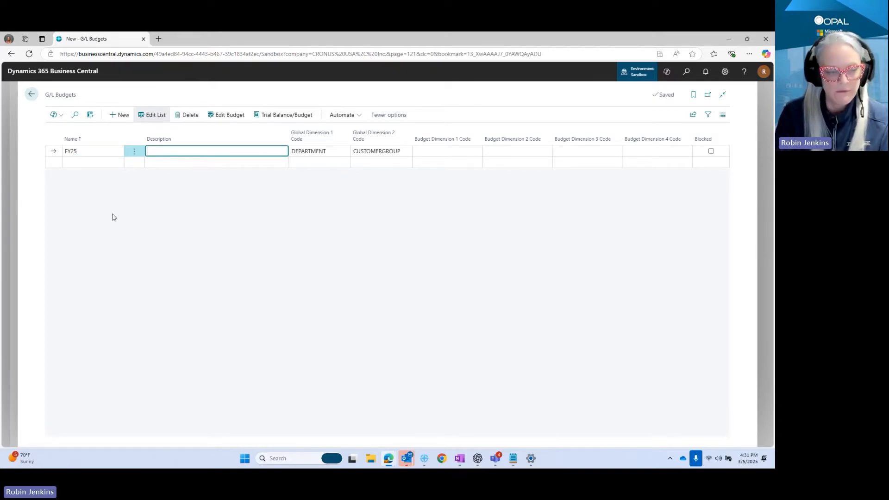
{"action": "type", "text": "Fiscal year"}
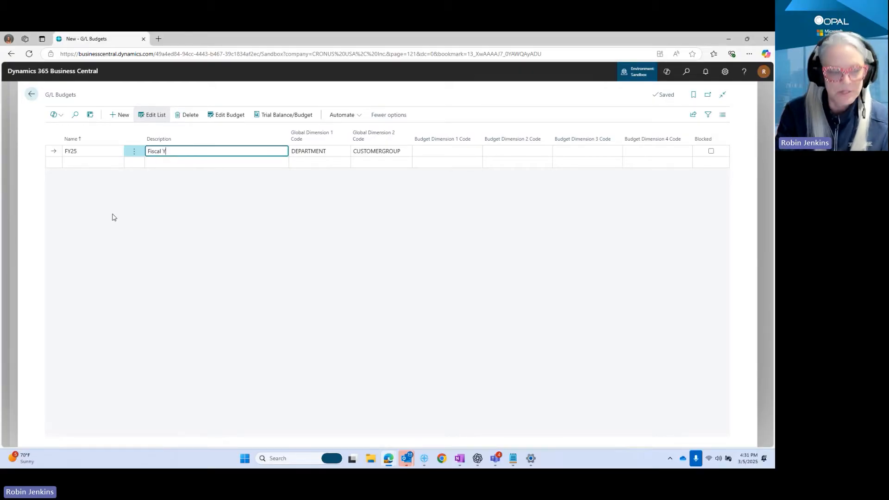
{"action": "type", "text": "2025"}
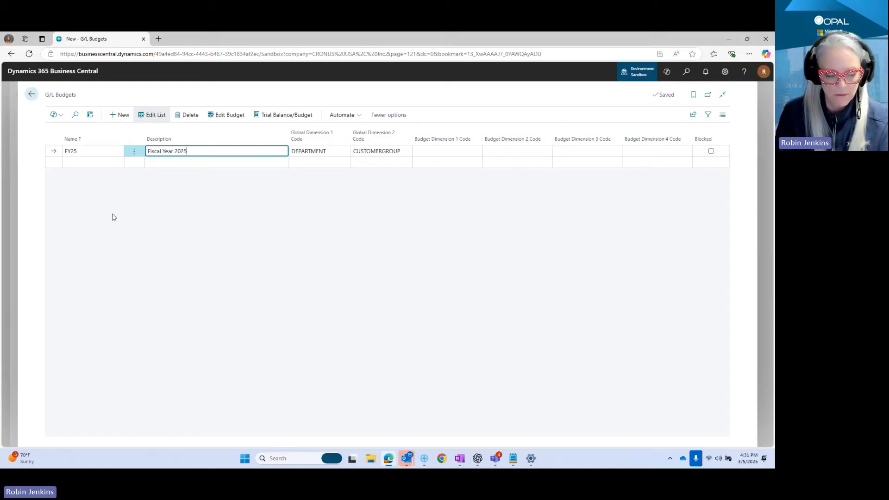
{"action": "key", "text": "Tab"}
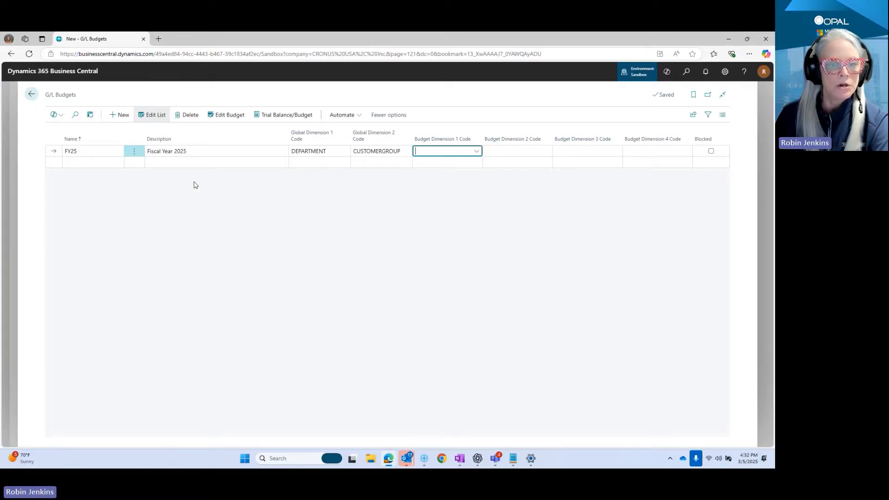
{"action": "left_click", "coordinate": [230, 118]}
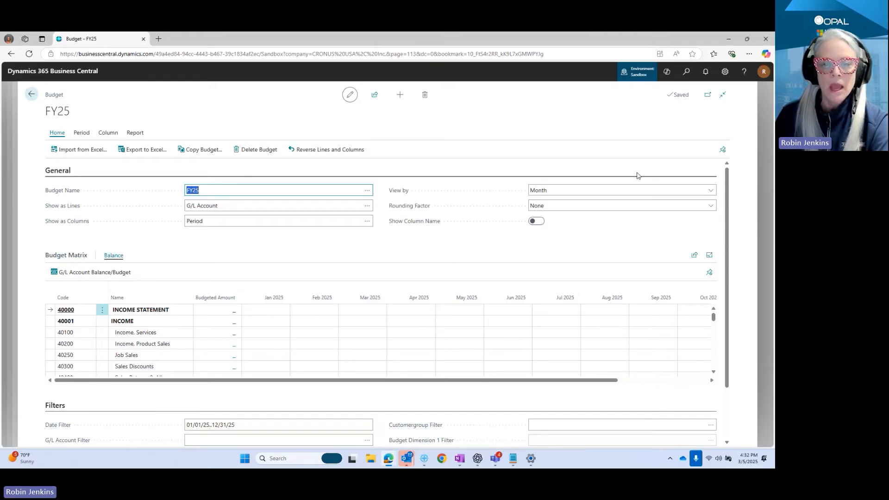
Step: Review the View by period options and the dimensions available for Show as Lines without changing either setting
{"action": "left_click", "coordinate": [595, 194]}
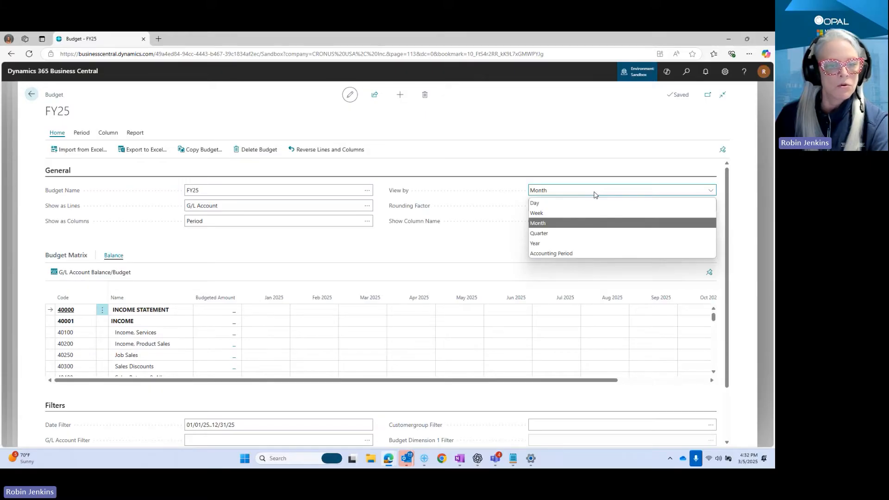
{"action": "left_click", "coordinate": [594, 194]}
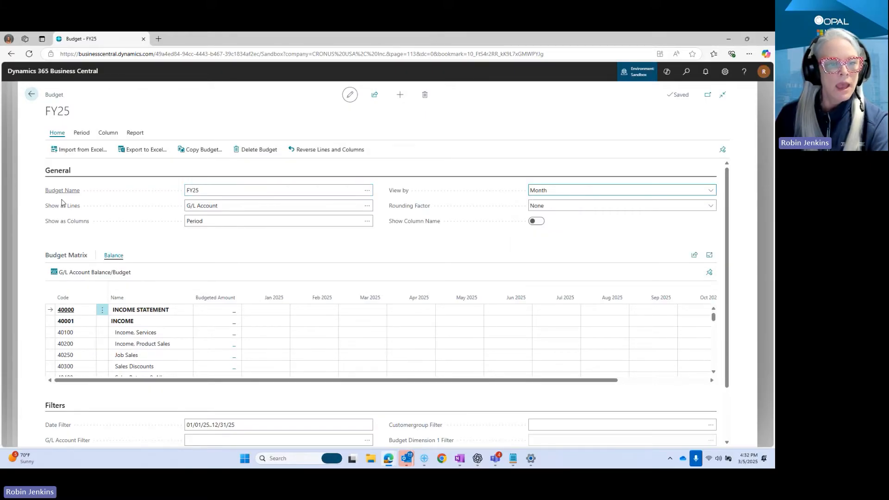
{"action": "mouse_move", "coordinate": [55, 210]}
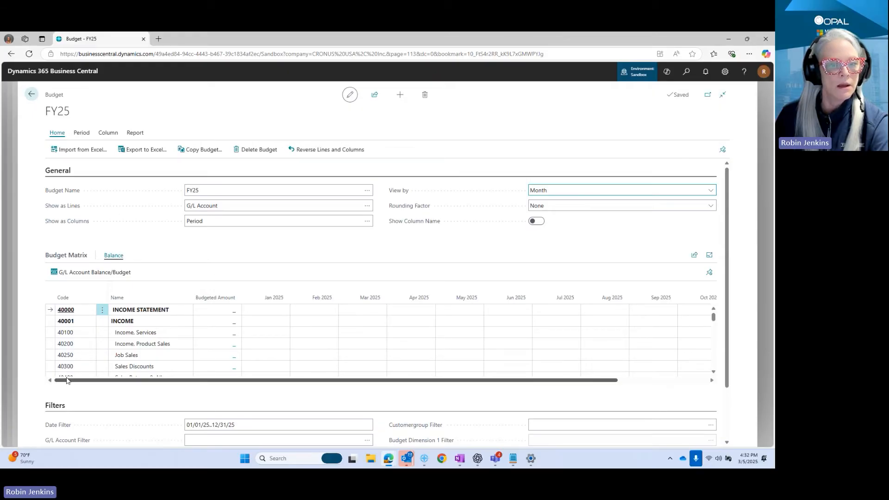
{"action": "left_click", "coordinate": [368, 207]}
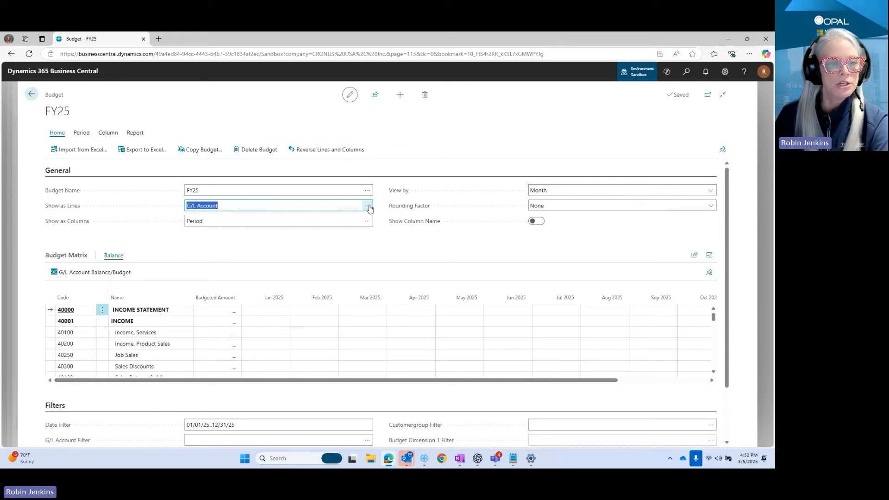
{"action": "left_click", "coordinate": [367, 207]}
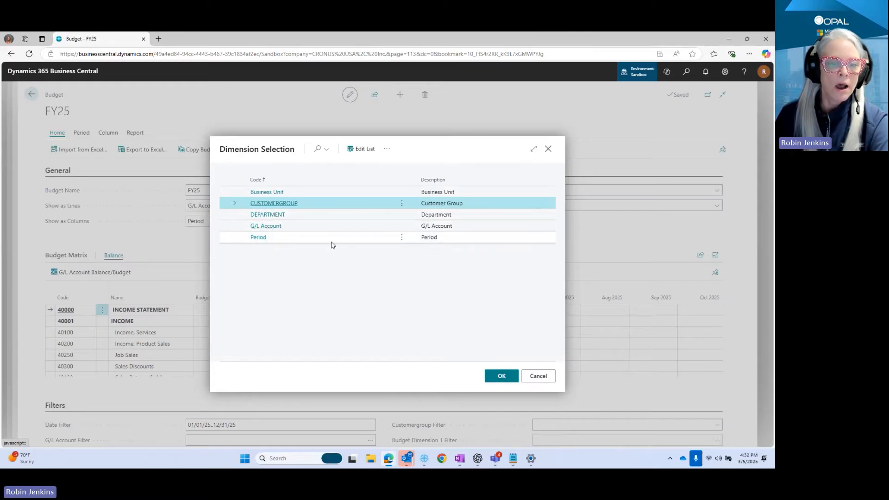
{"action": "left_click", "coordinate": [537, 375]}
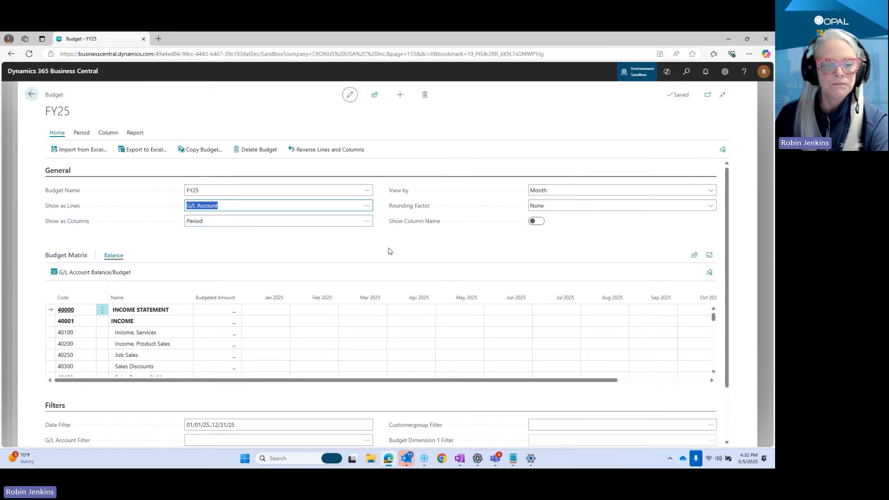
Step: Examine the accounts in the budget matrix and the budget filters, including the Income/Balance G/L Account Filter options
{"action": "scroll", "coordinate": [397, 305], "scroll_direction": "down", "scroll_amount": 3}
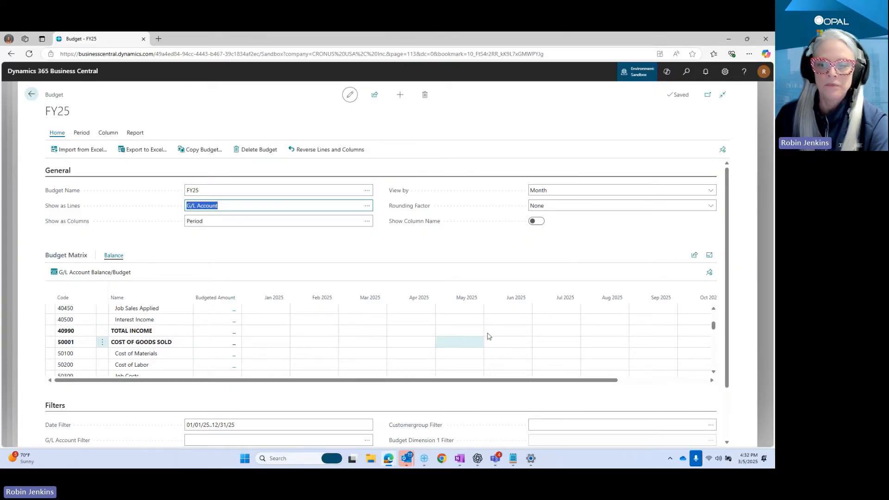
{"action": "left_click_drag", "start_coordinate": [727, 350], "coordinate": [737, 416]}
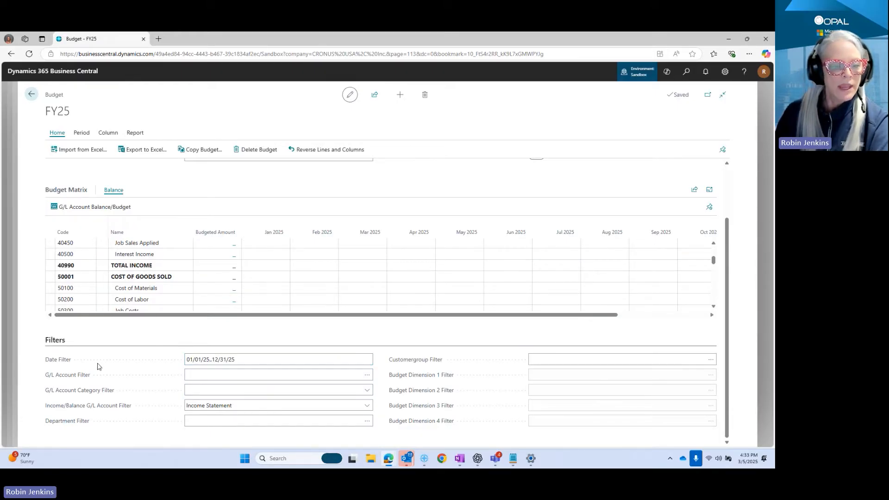
{"action": "mouse_move", "coordinate": [83, 375]}
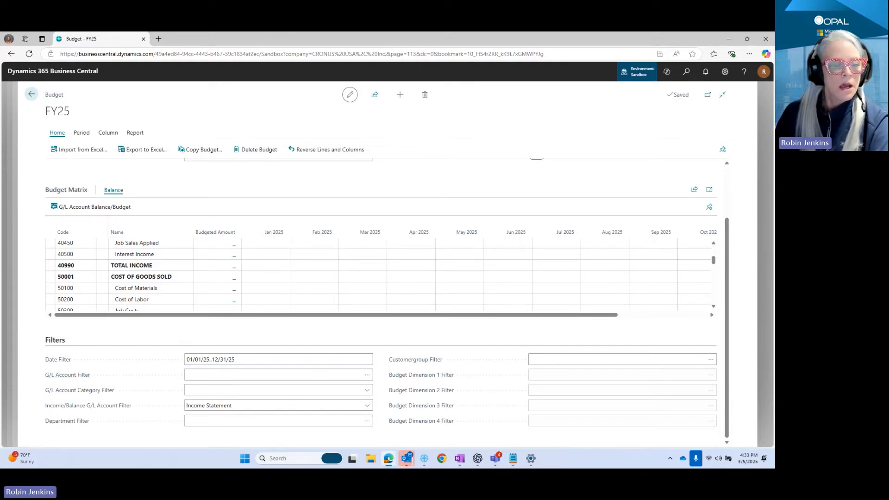
{"action": "mouse_move", "coordinate": [94, 397]}
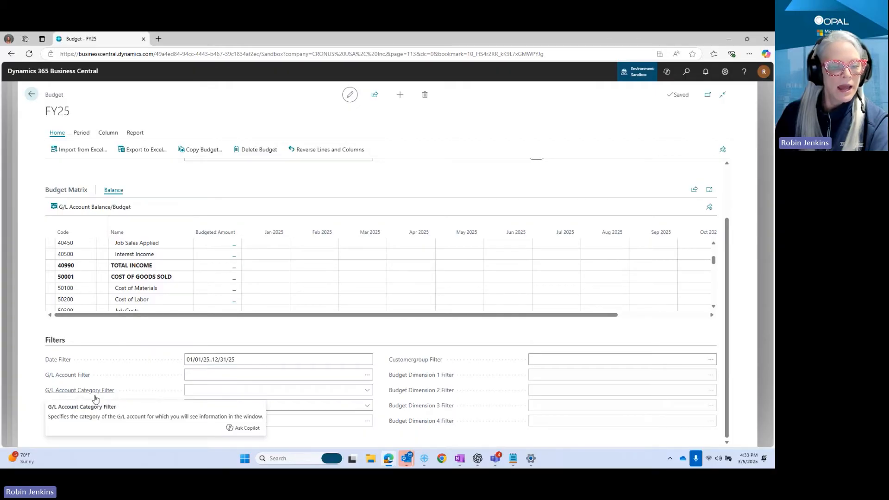
{"action": "left_click", "coordinate": [367, 406]}
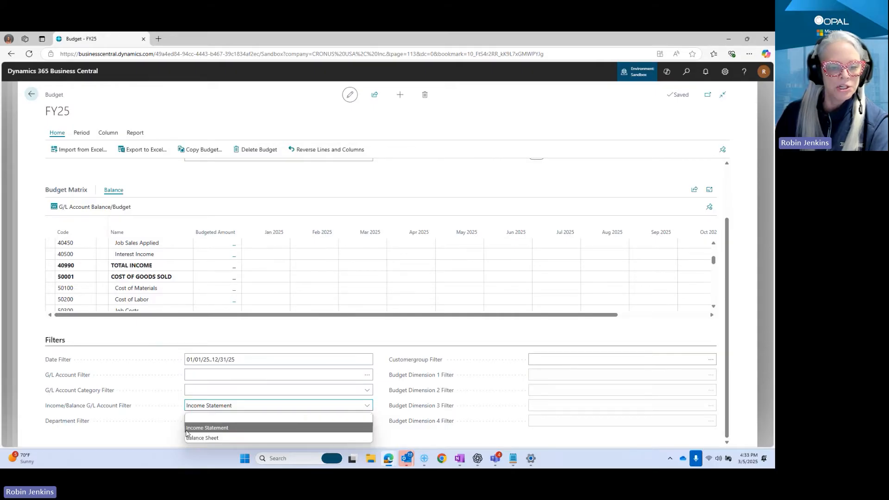
{"action": "left_click", "coordinate": [172, 439]}
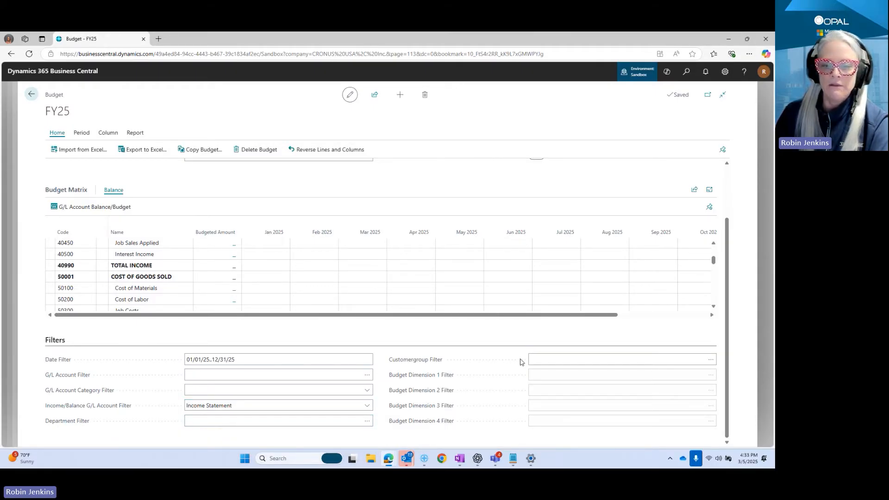
Step: Enter a January 2025 budget of 15,000 for account 40100 Income, Services in the budget matrix
{"action": "scroll", "coordinate": [278, 290], "scroll_direction": "up", "scroll_amount": 3}
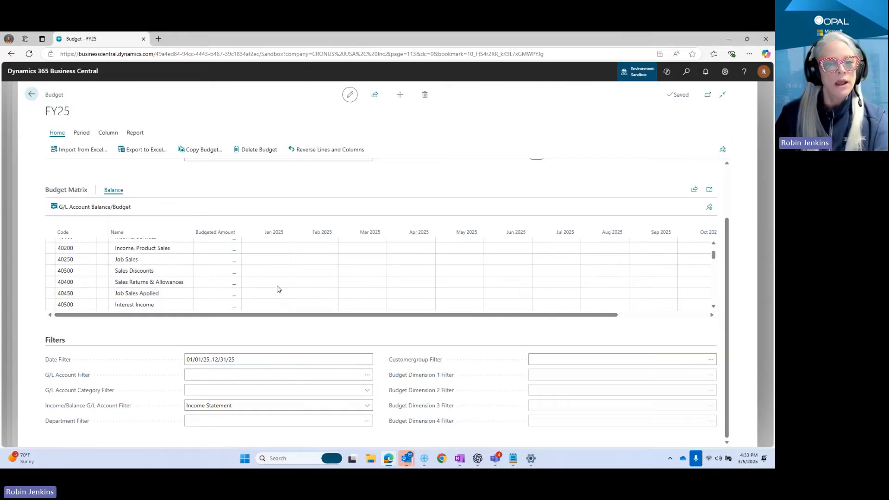
{"action": "left_click", "coordinate": [278, 267]}
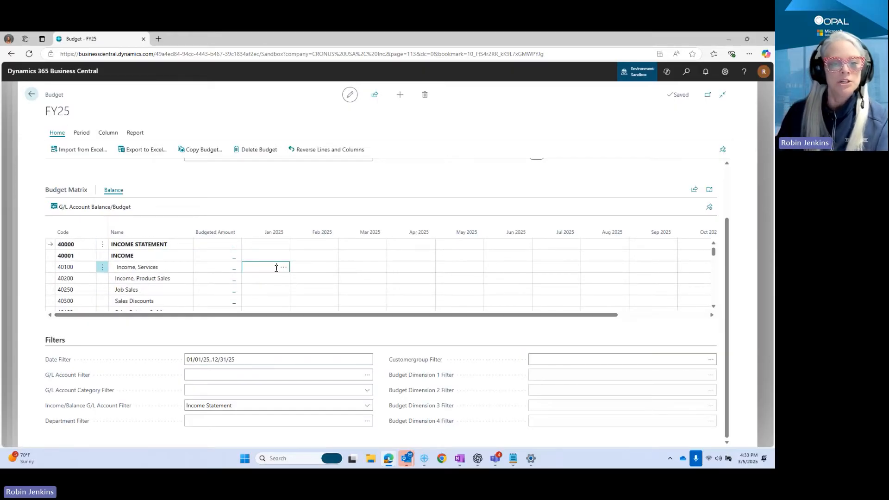
{"action": "type", "text": "15,000"}
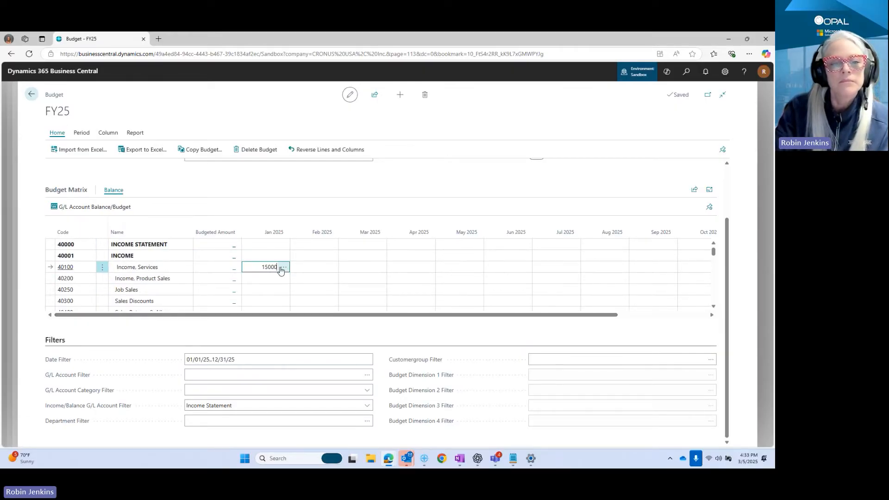
{"action": "key", "text": "Tab"}
Step: Set the FY25 budget to be viewed by Quarter
{"action": "scroll", "coordinate": [539, 243], "scroll_direction": "up", "scroll_amount": 2}
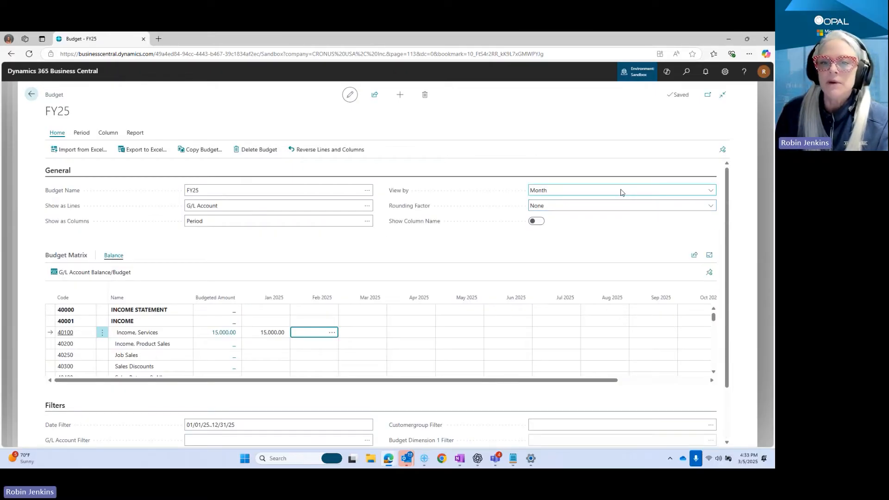
{"action": "left_click", "coordinate": [551, 191]}
{"action": "left_click", "coordinate": [551, 233]}
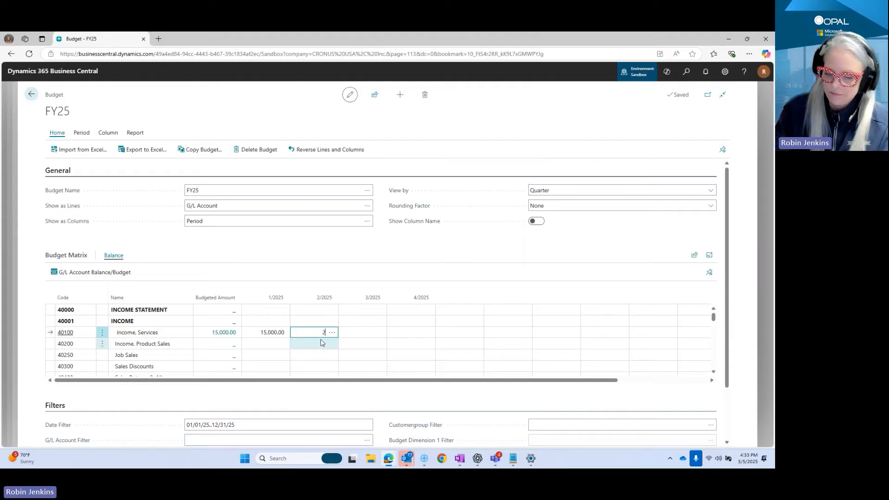
Step: Budget 20,000, 25,000 and 30,000 for Income, Services in the second, third and fourth quarters of 2025
{"action": "type", "text": "20,000"}
{"action": "key", "text": "Tab"}
{"action": "type", "text": "25000"}
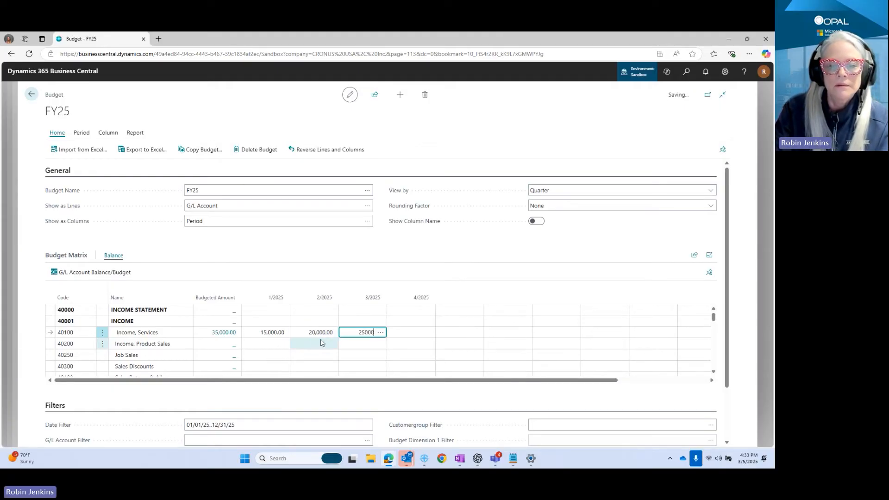
{"action": "key", "text": "Tab"}
{"action": "type", "text": "30,000"}
{"action": "key", "text": "Tab"}
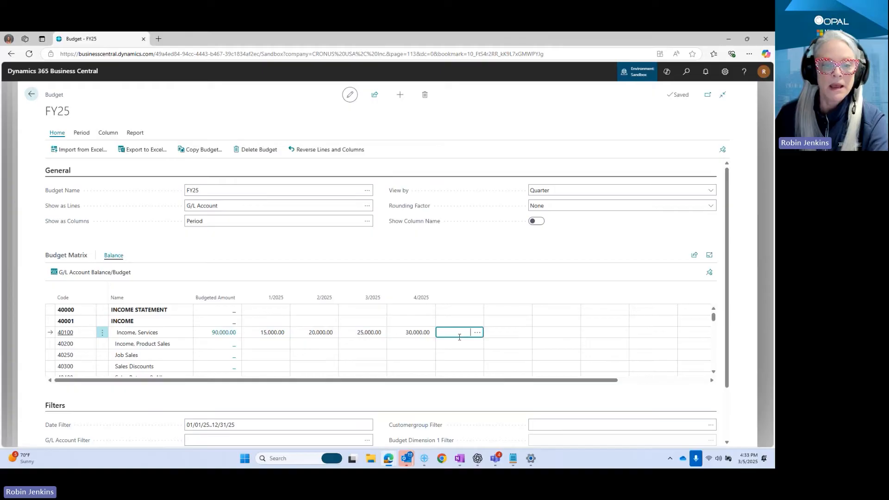
Step: Open the budget entries behind the Income, Services budgeted amount and assign department code PROD to the 1/1/2025 entry
{"action": "left_click", "coordinate": [224, 332]}
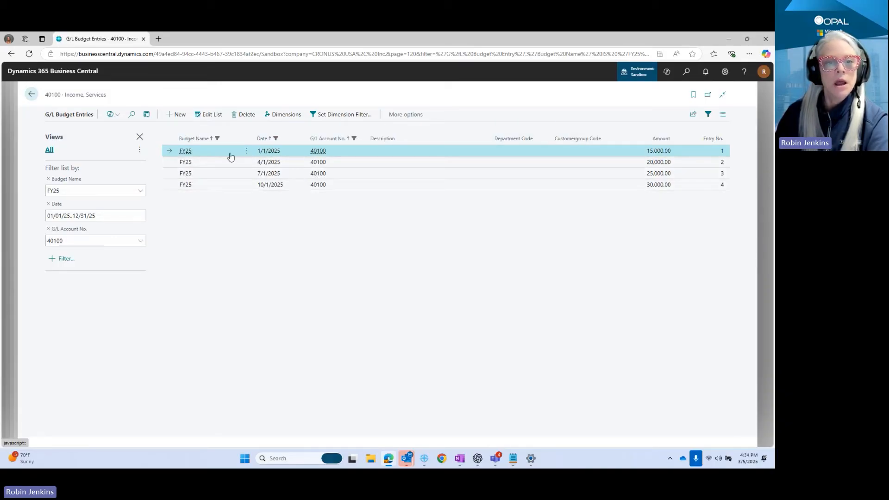
{"action": "left_click", "coordinate": [207, 119]}
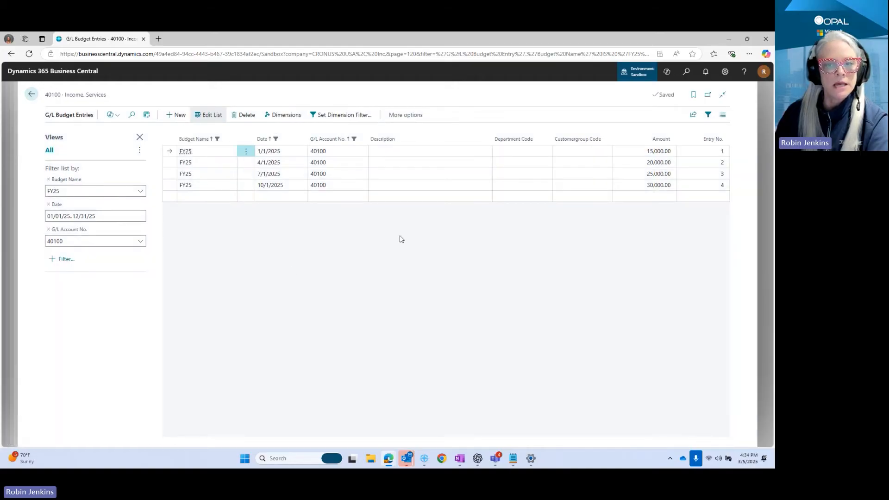
{"action": "left_click", "coordinate": [545, 151]}
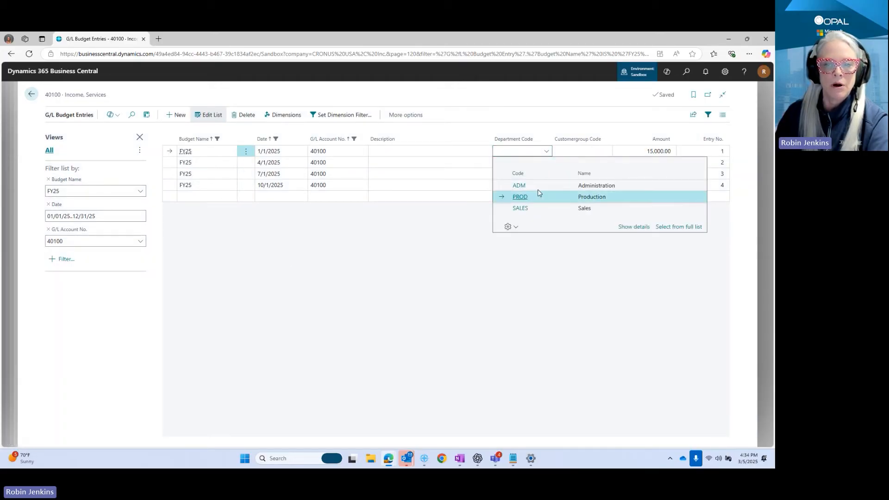
{"action": "left_click", "coordinate": [538, 193]}
Step: Copy department code PROD down to the 4/1/2025, 7/1/2025 and 10/1/2025 entries and return to the FY25 budget
{"action": "left_click", "coordinate": [546, 163]}
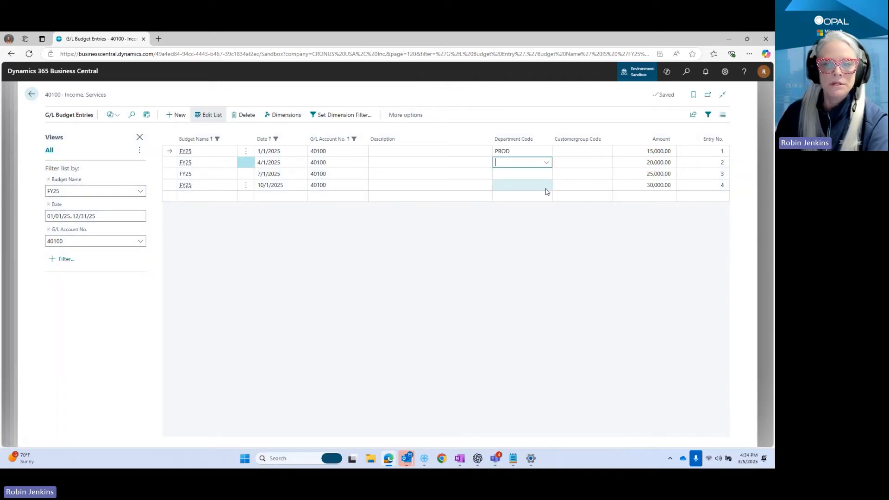
{"action": "left_click", "coordinate": [546, 163]}
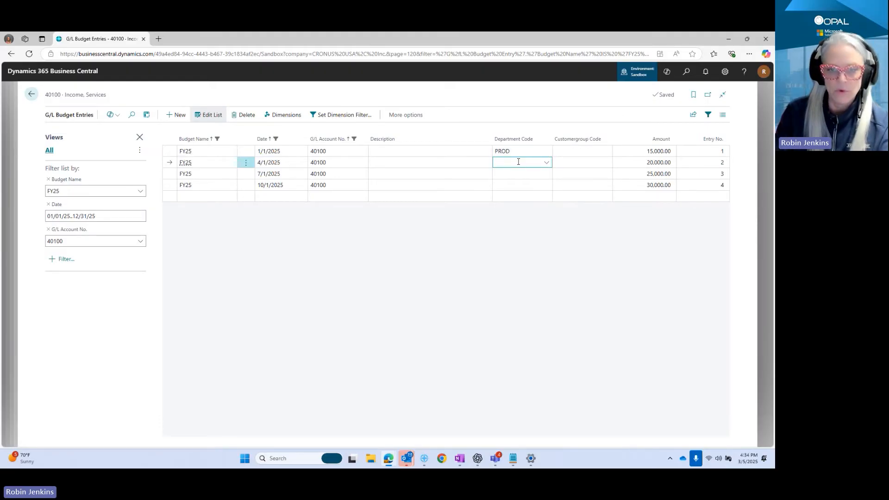
{"action": "key", "text": "F8"}
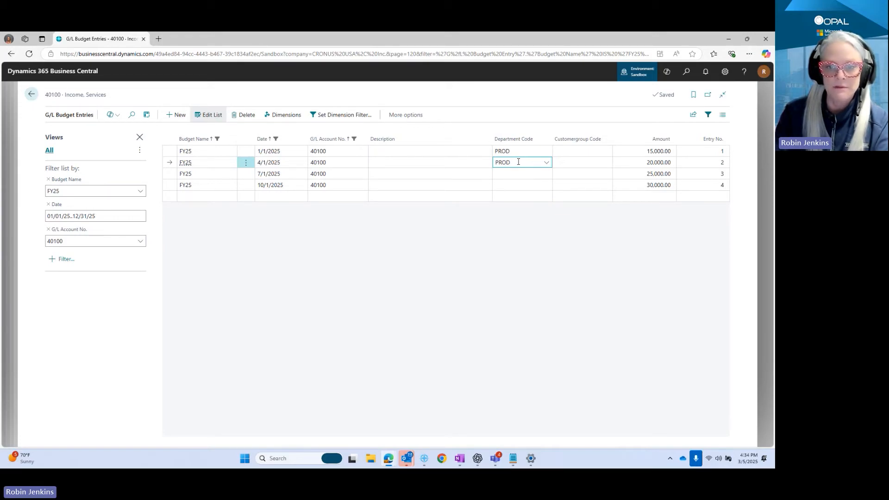
{"action": "key", "text": "Down"}
{"action": "key", "text": "F8"}
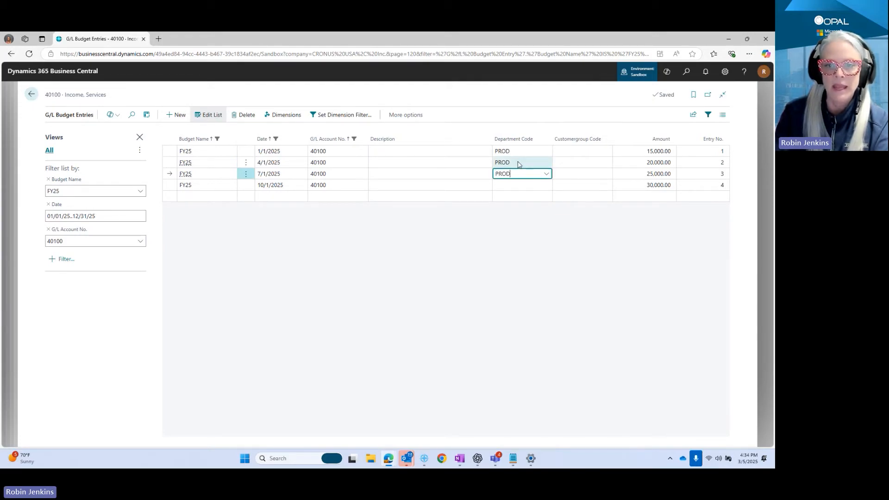
{"action": "key", "text": "Down"}
{"action": "key", "text": "F8"}
{"action": "key", "text": "Up"}
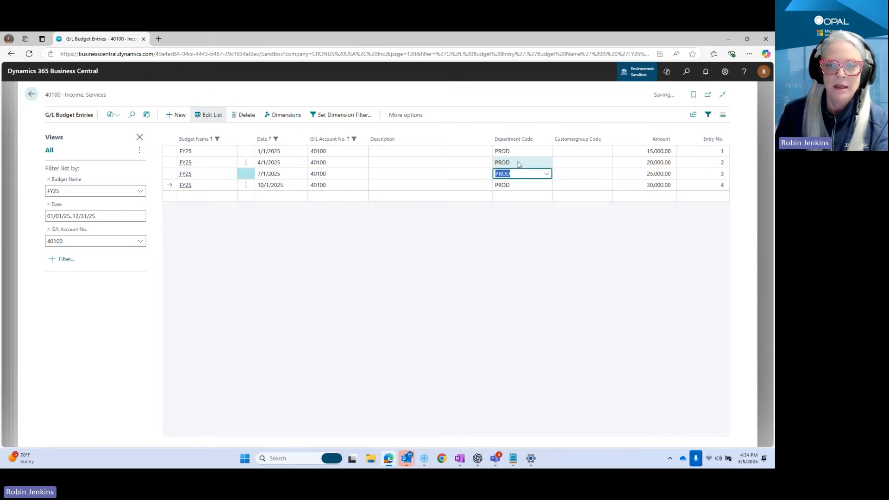
{"action": "left_click", "coordinate": [31, 94]}
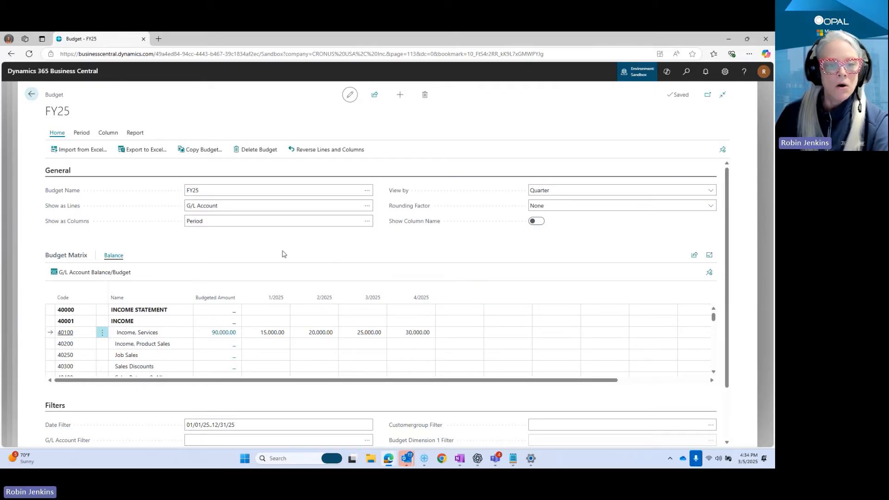
Step: Copy the FY25 G/L budget entries to budget FY26 with an adjustment factor of 1
{"action": "left_click", "coordinate": [199, 152]}
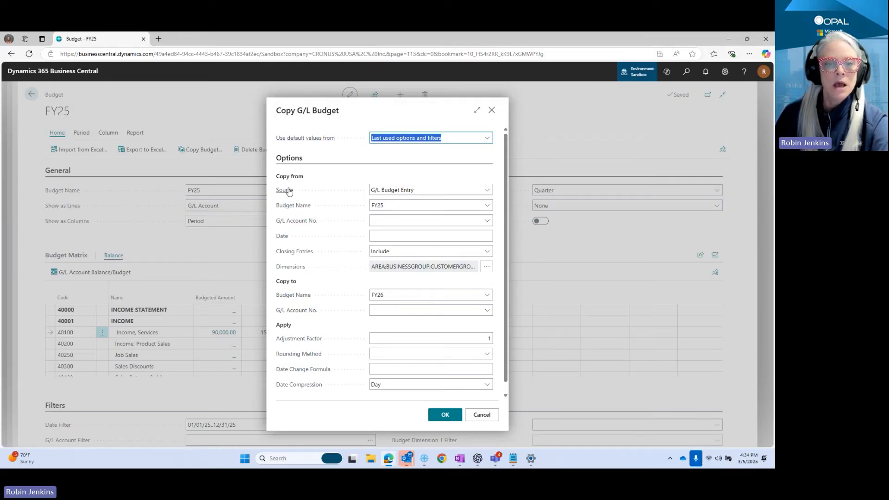
{"action": "left_click", "coordinate": [423, 206]}
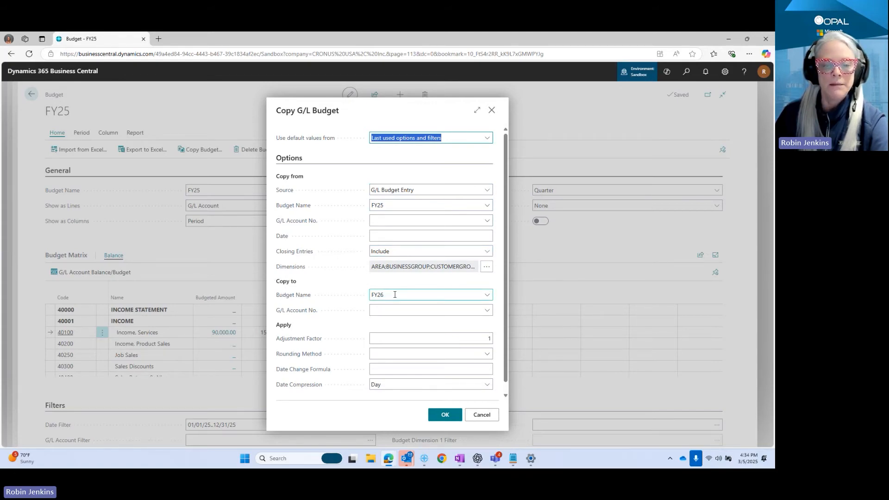
{"action": "left_click", "coordinate": [443, 416]}
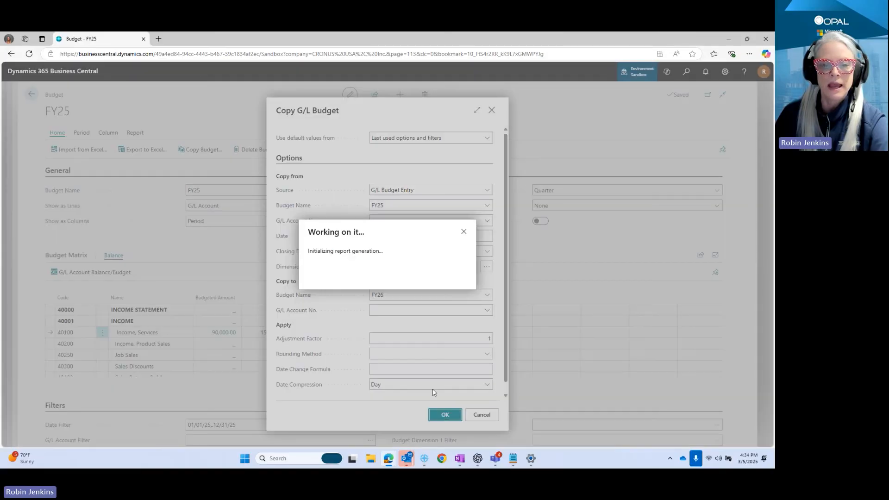
{"action": "left_click", "coordinate": [425, 283]}
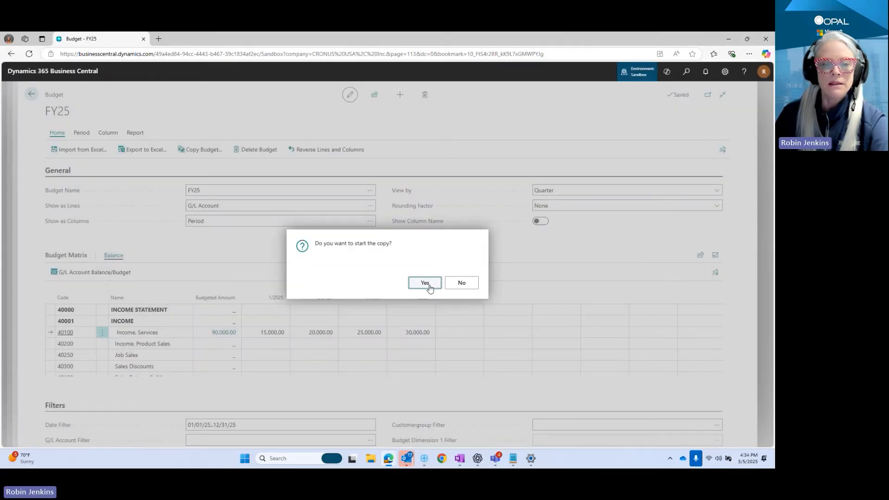
{"action": "left_click", "coordinate": [429, 287]}
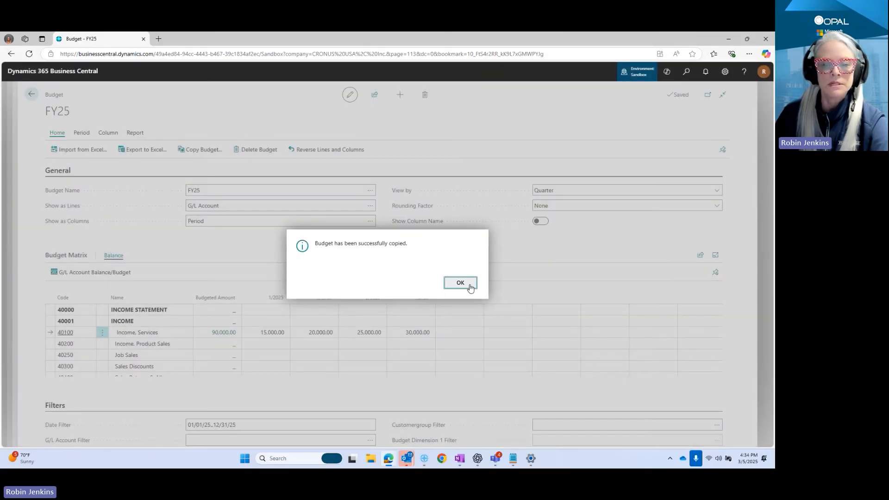
{"action": "left_click", "coordinate": [460, 283]}
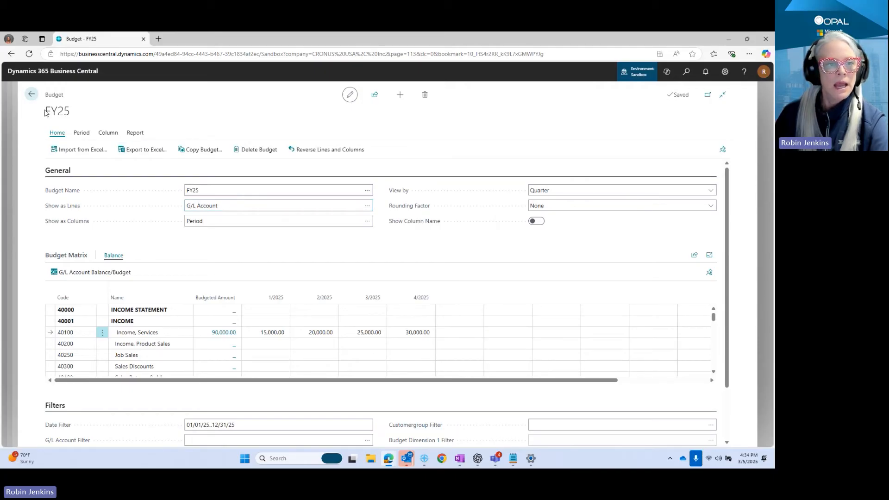
Step: Return to the G/L budgets list and give budget FY26 the description Fiscal Year 2026
{"action": "left_click", "coordinate": [31, 94]}
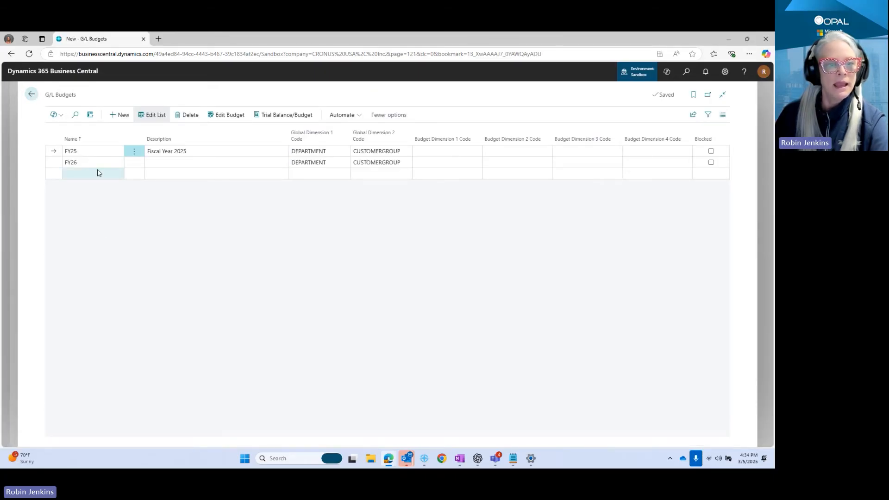
{"action": "left_click", "coordinate": [214, 153]}
{"action": "key", "text": "Delete"}
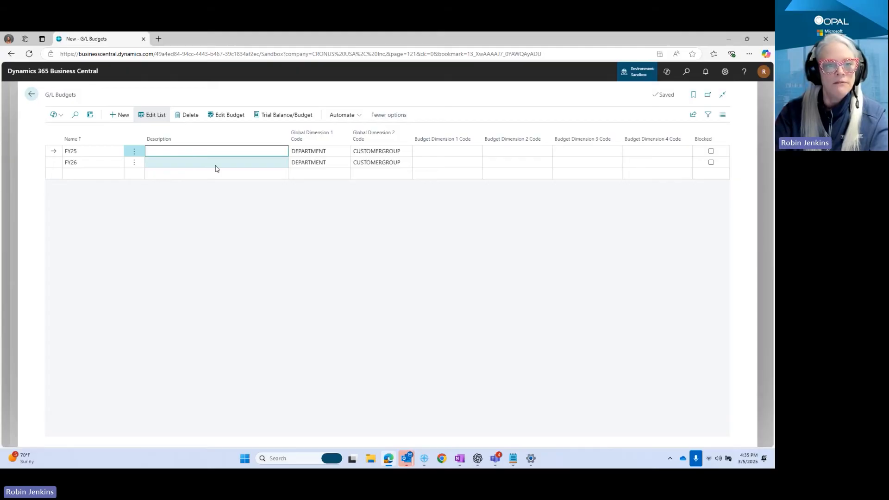
{"action": "key", "text": "ctrl+z"}
{"action": "left_click", "coordinate": [216, 165]}
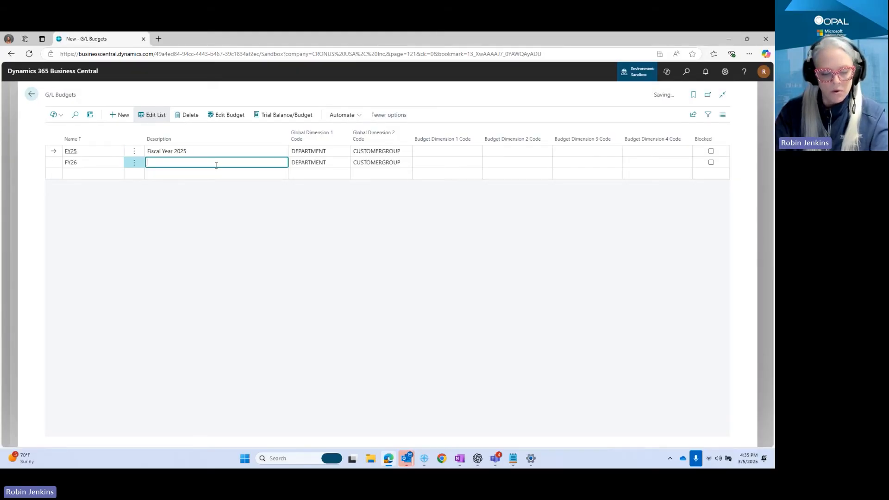
{"action": "key", "text": "ctrl+v"}
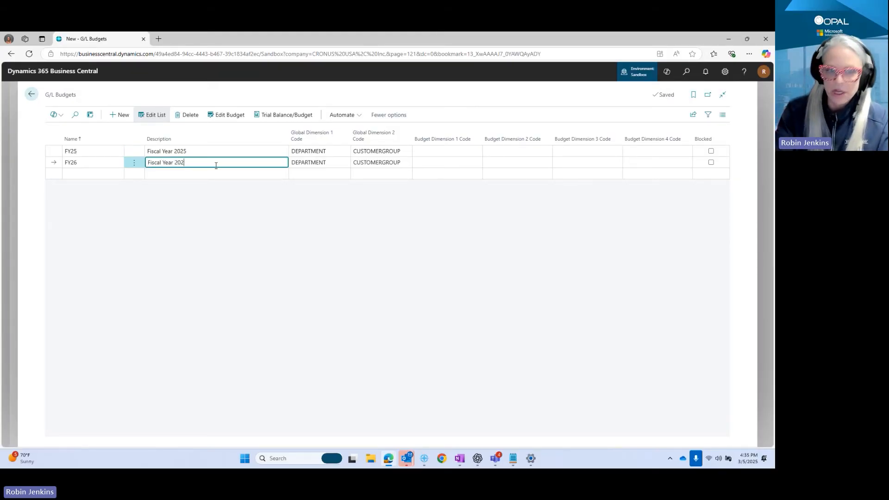
{"action": "key", "text": "Tab"}
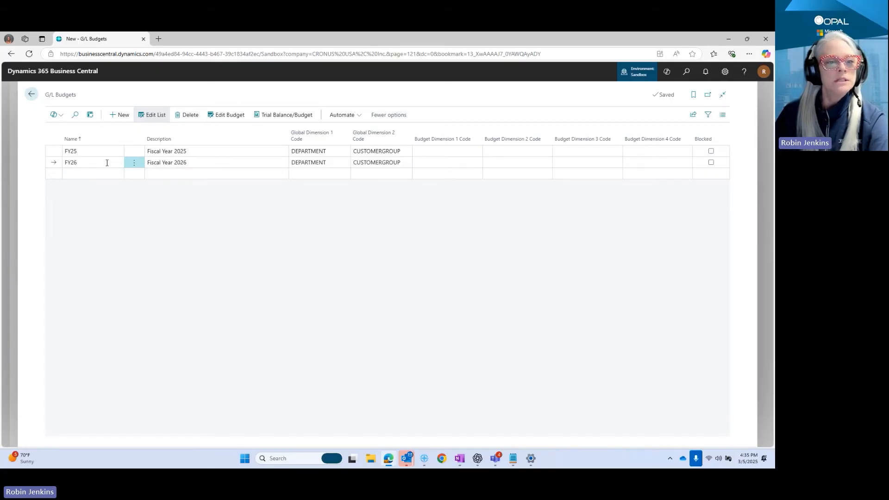
Step: Open the FY26 budget for editing and export the budget to Excel with the budget name filter set to FY25
{"action": "left_click", "coordinate": [107, 163]}
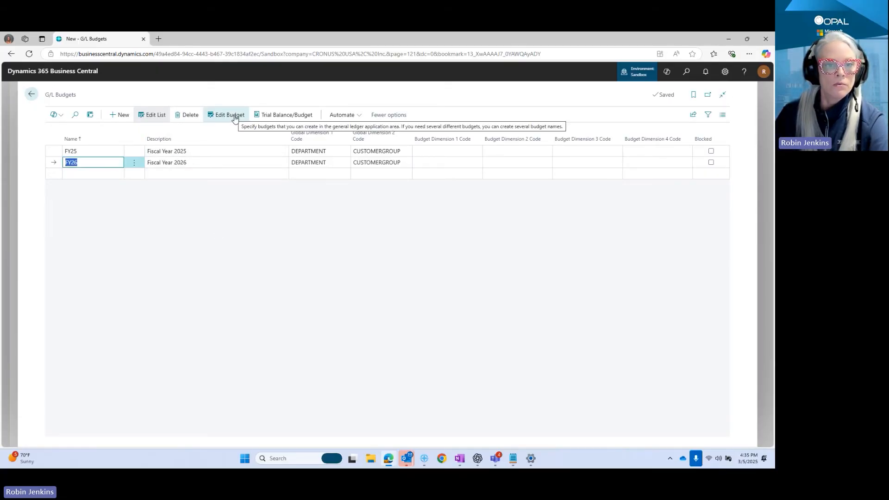
{"action": "left_click", "coordinate": [235, 118]}
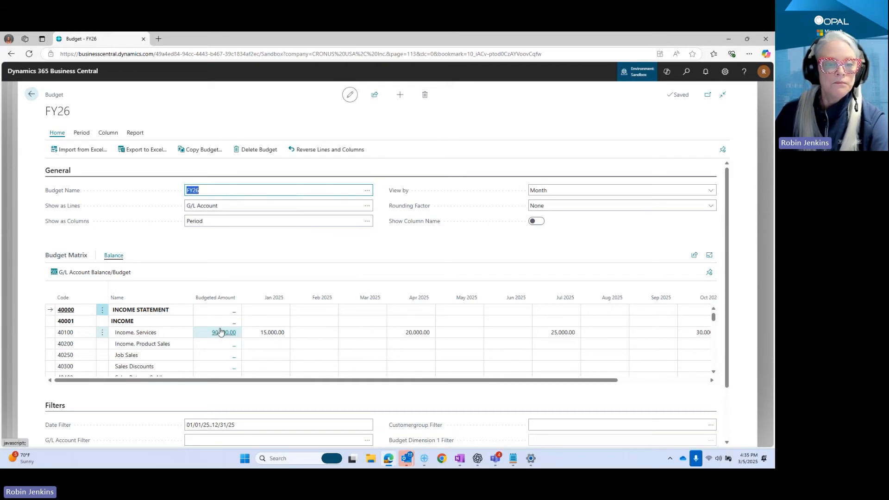
{"action": "left_click", "coordinate": [146, 152]}
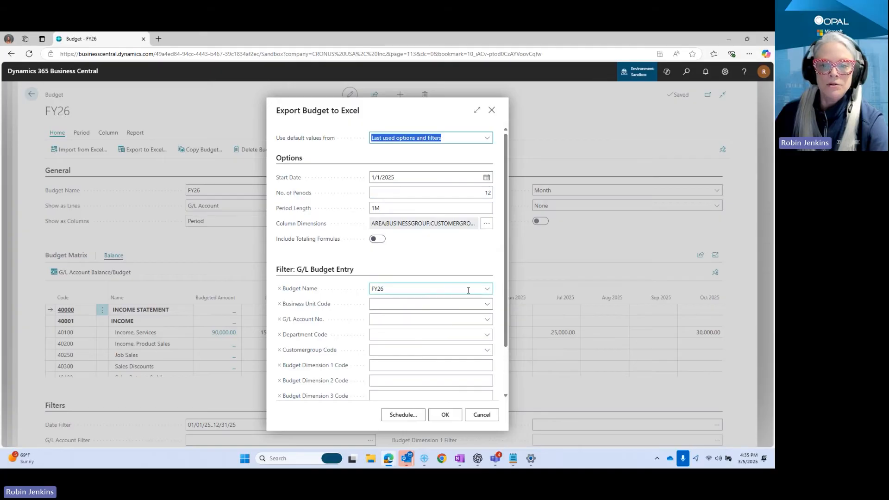
{"action": "left_click", "coordinate": [486, 288]}
{"action": "left_click", "coordinate": [405, 324]}
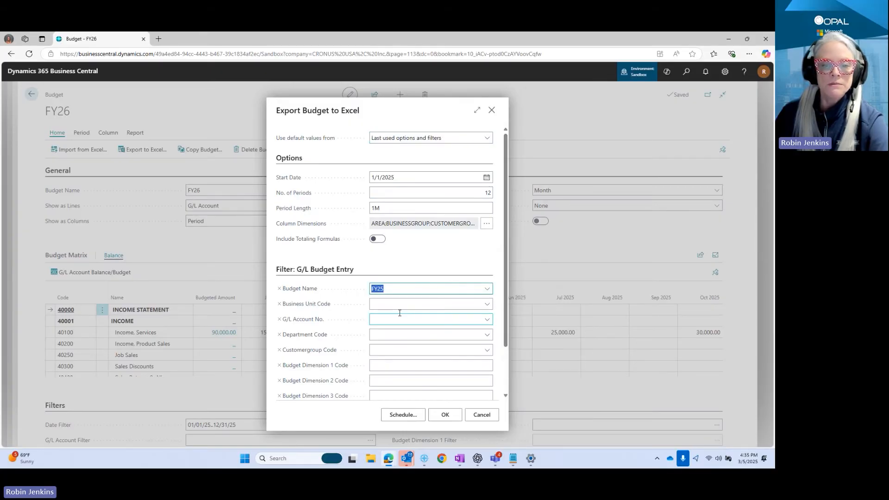
{"action": "left_click", "coordinate": [446, 415]}
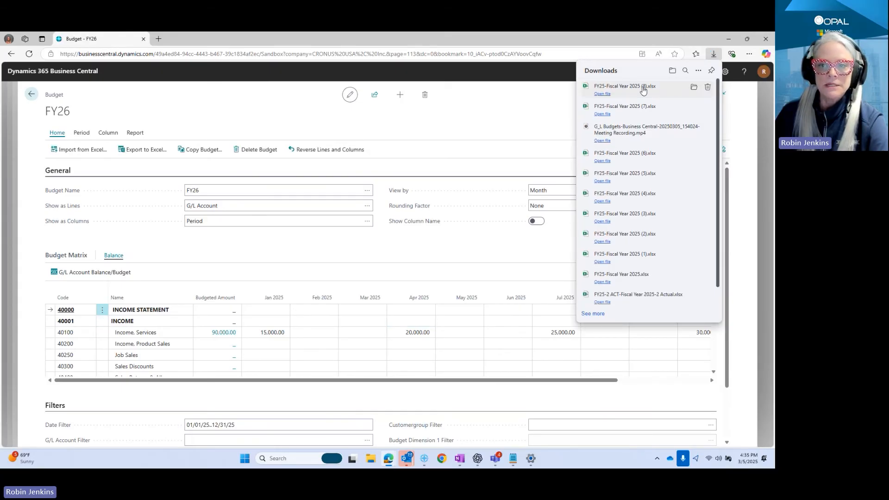
Step: Open the exported workbook FY25-Fiscal Year 2025 (8).xlsx for editing and fit the widths of columns A to U to their contents
{"action": "left_click", "coordinate": [641, 90]}
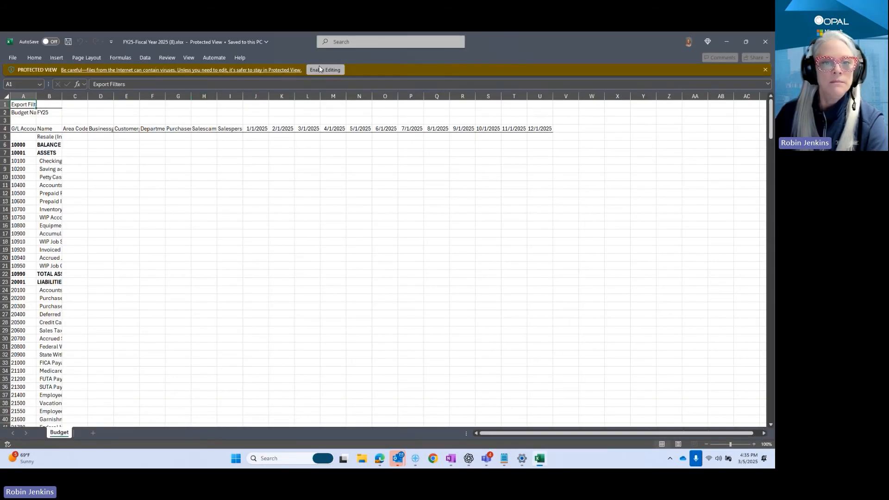
{"action": "left_click_drag", "start_coordinate": [23, 124], "coordinate": [539, 124]}
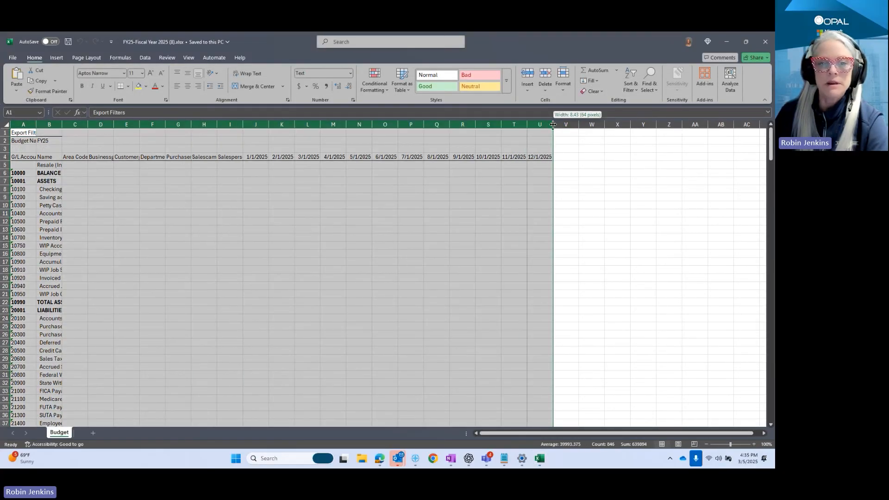
{"action": "double_click", "coordinate": [552, 124]}
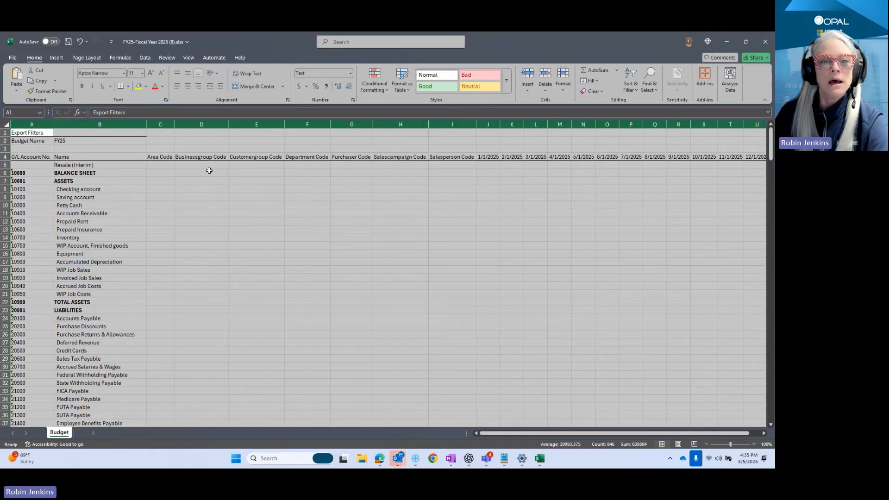
{"action": "left_click", "coordinate": [317, 170]}
Step: Insert a copy of the 40100 Income, Services row directly beneath the original
{"action": "scroll", "coordinate": [307, 282], "scroll_direction": "down", "scroll_amount": 12}
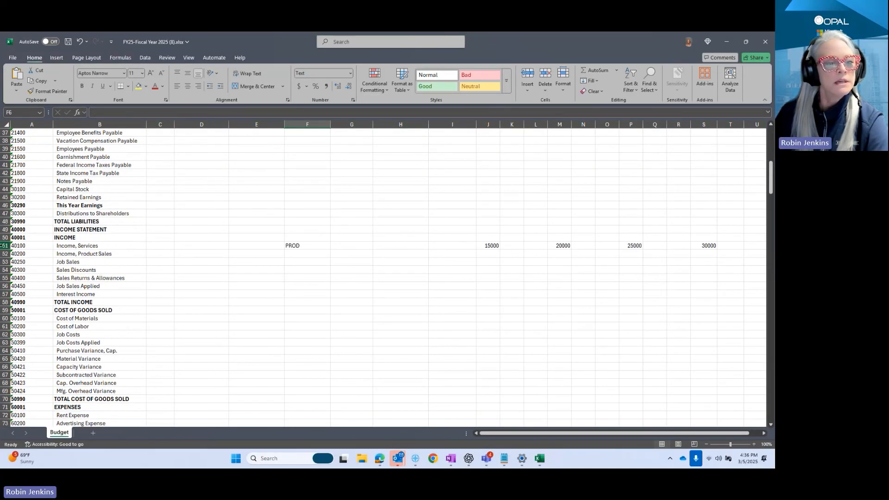
{"action": "left_click", "coordinate": [2, 245]}
{"action": "right_click", "coordinate": [3, 246]}
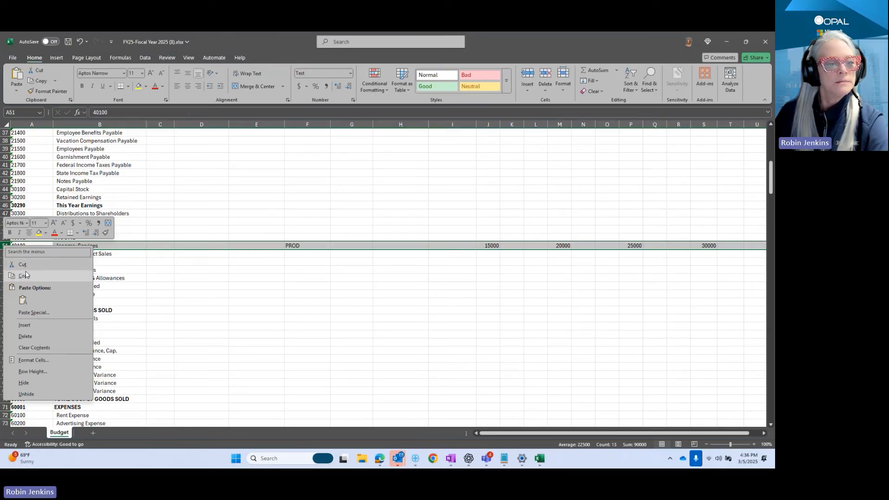
{"action": "left_click", "coordinate": [26, 274]}
{"action": "left_click", "coordinate": [4, 253]}
{"action": "right_click", "coordinate": [4, 254]}
{"action": "left_click", "coordinate": [35, 335]}
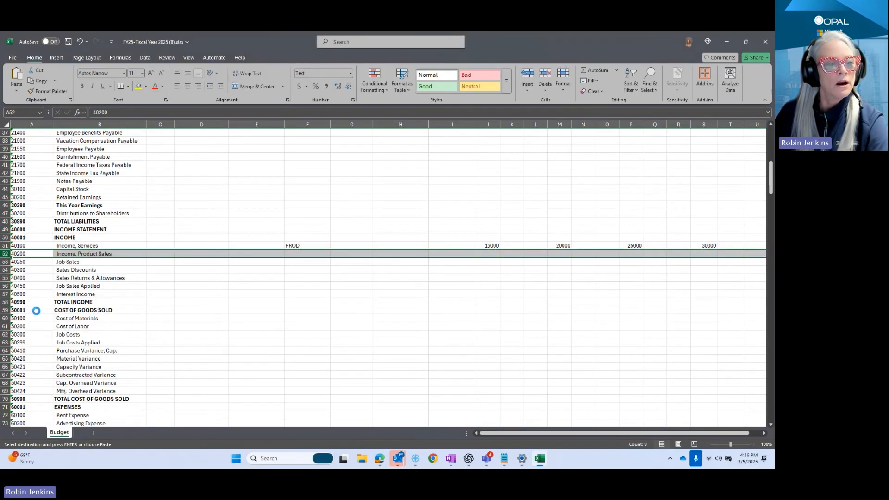
Step: Set the department code of the duplicated Income, Services row to ADM
{"action": "left_click", "coordinate": [327, 254]}
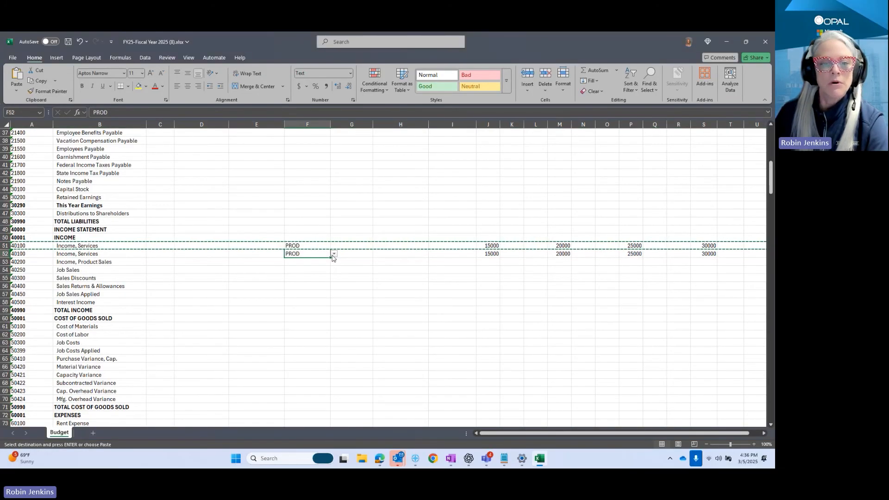
{"action": "left_click", "coordinate": [333, 254]}
{"action": "left_click", "coordinate": [319, 267]}
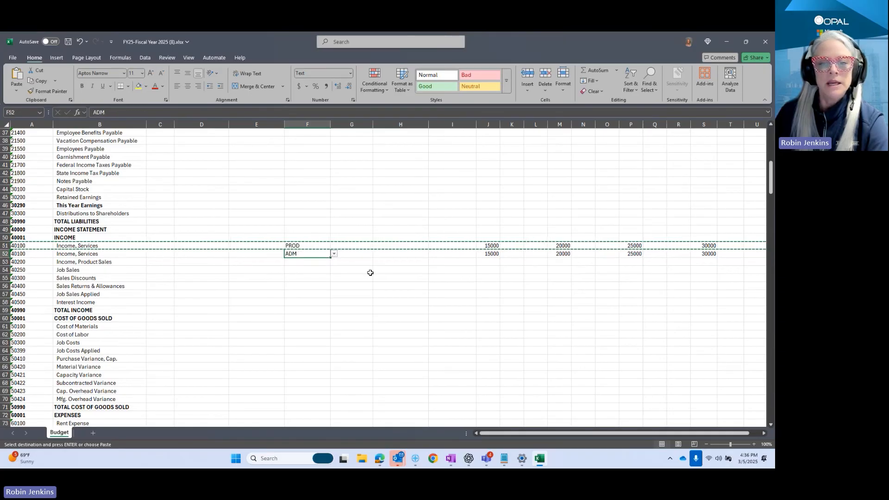
Step: Set the ADM row's amounts to 20000, 25000, 30000 and 35000 for 1/1, 4/1, 7/1 and 10/1/2025, and save and close the workbook
{"action": "left_click", "coordinate": [487, 255]}
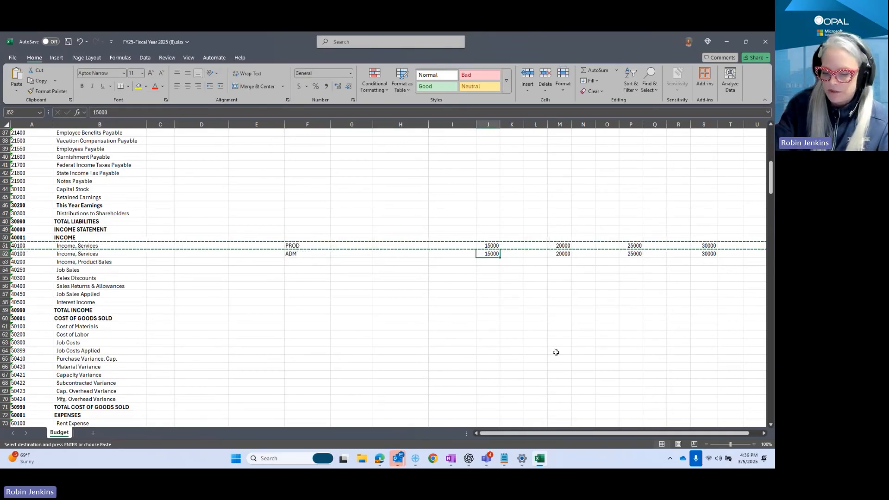
{"action": "type", "text": "2000"}
{"action": "key", "text": "Tab"}
{"action": "key", "text": "Tab"}
{"action": "key", "text": "Tab"}
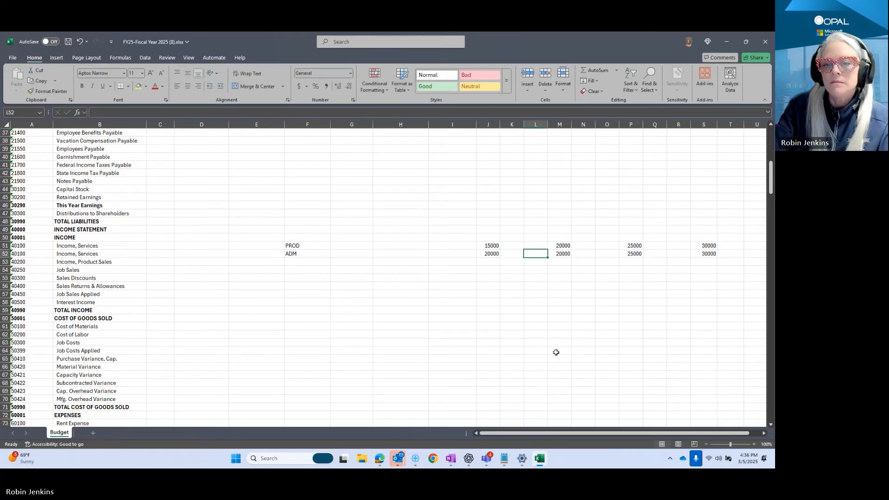
{"action": "type", "text": "2500"}
{"action": "key", "text": "Tab"}
{"action": "key", "text": "Tab"}
{"action": "key", "text": "Tab"}
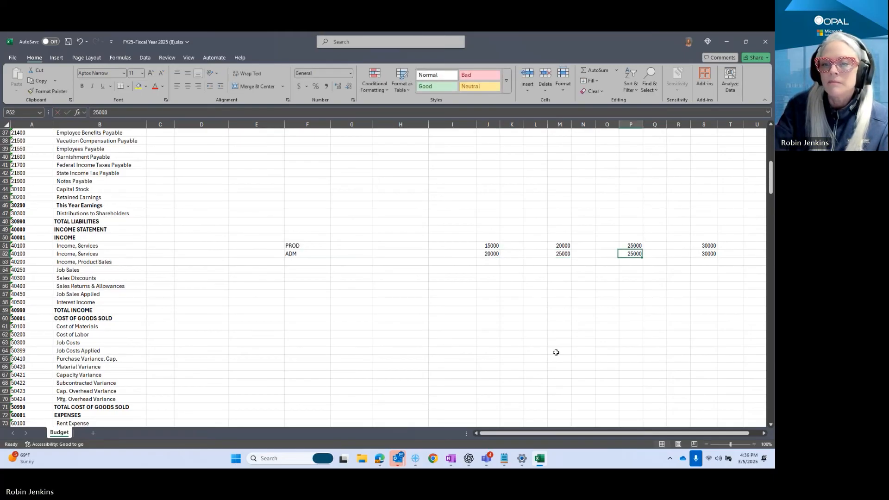
{"action": "type", "text": "30000"}
{"action": "key", "text": "Tab"}
{"action": "key", "text": "Tab"}
{"action": "key", "text": "Tab"}
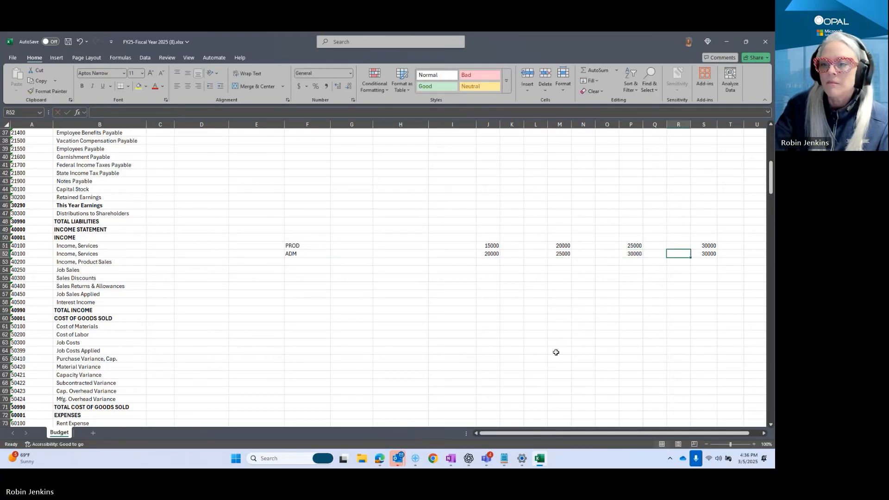
{"action": "type", "text": "35000"}
{"action": "key", "text": "Up"}
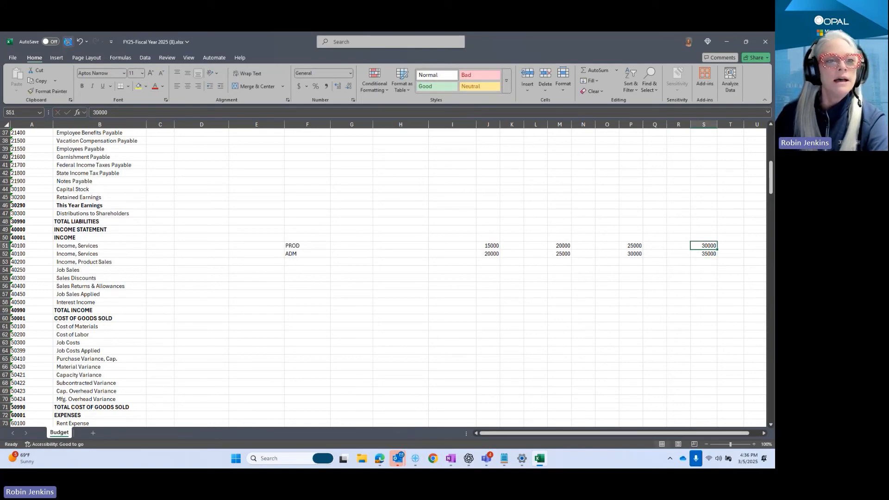
{"action": "left_click", "coordinate": [68, 42]}
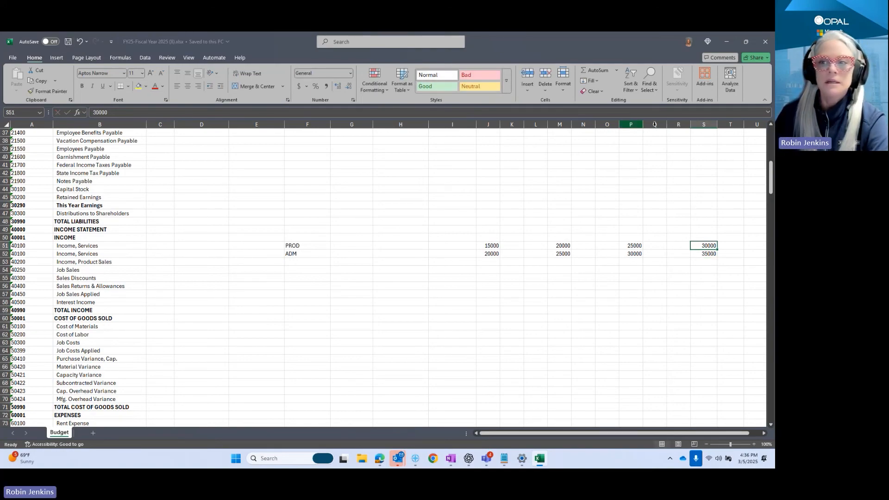
{"action": "left_click", "coordinate": [764, 46]}
Step: Start a budget import from Excel in Business Central with the description "Imported from Excel 03/05/25"
{"action": "left_click", "coordinate": [76, 150]}
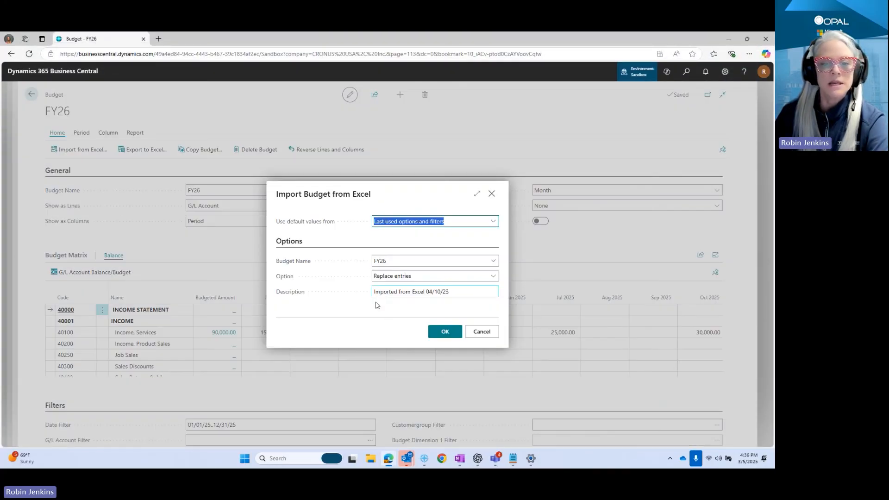
{"action": "left_click", "coordinate": [444, 294]}
{"action": "left_click", "coordinate": [428, 295]}
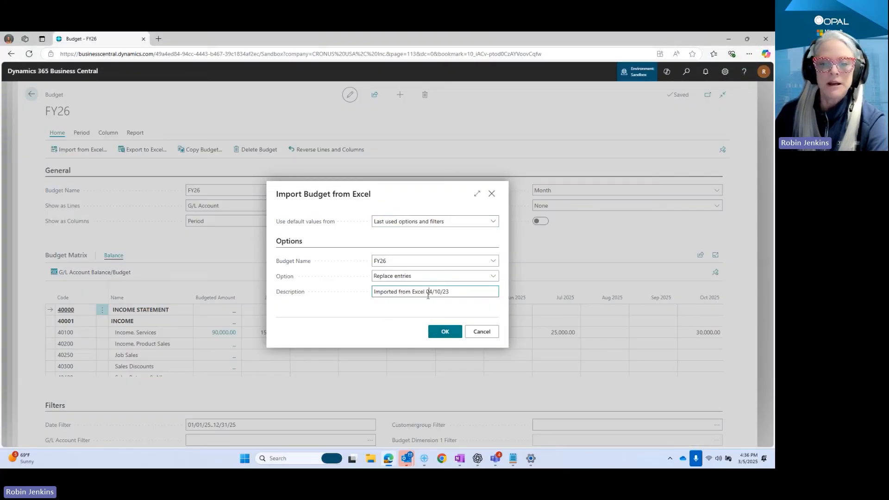
{"action": "left_click_drag", "start_coordinate": [425, 291], "coordinate": [469, 297]}
{"action": "type", "text": "03"}
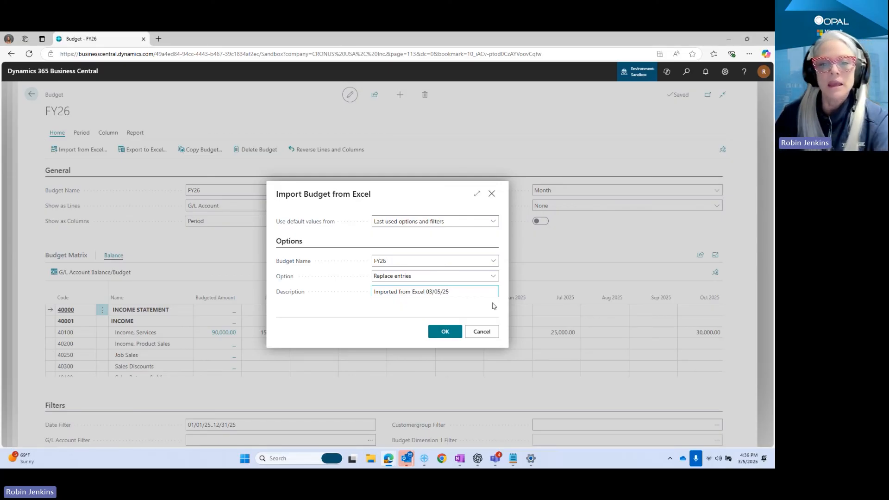
Step: Keep the import option at Replace entries and choose FY25 as the budget to import into
{"action": "left_click", "coordinate": [410, 279]}
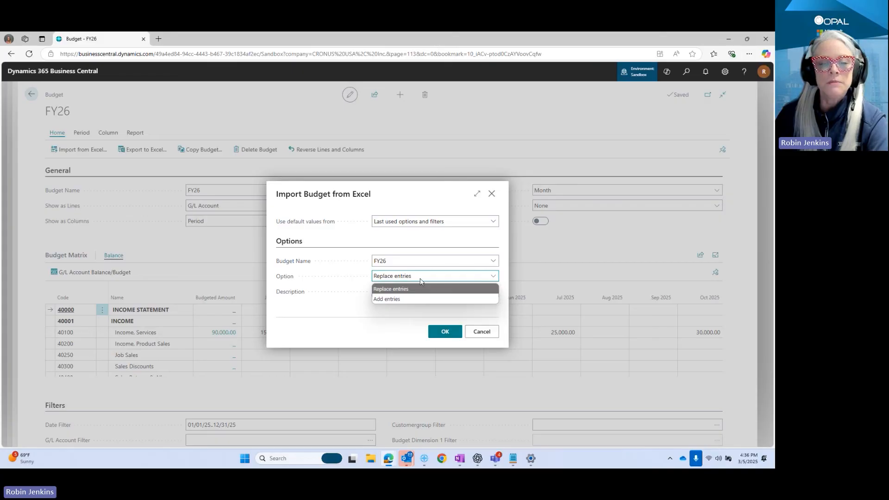
{"action": "left_click", "coordinate": [420, 279]}
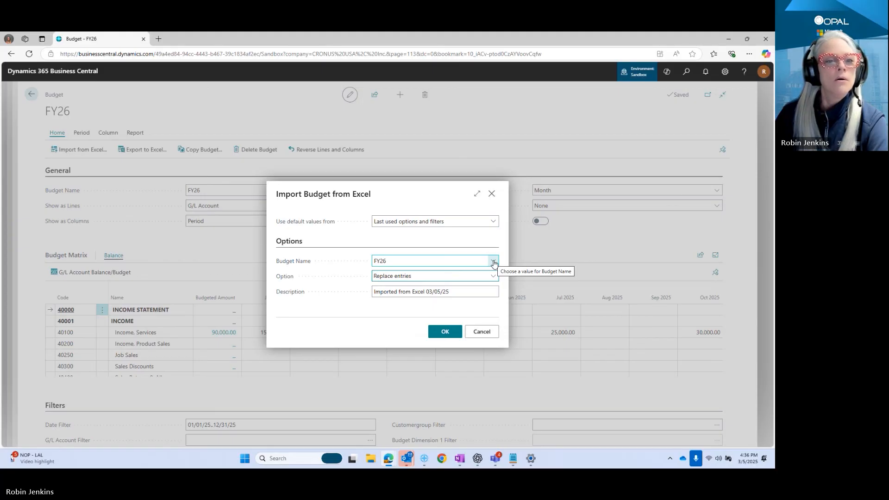
{"action": "left_click", "coordinate": [493, 262]}
{"action": "left_click", "coordinate": [402, 297]}
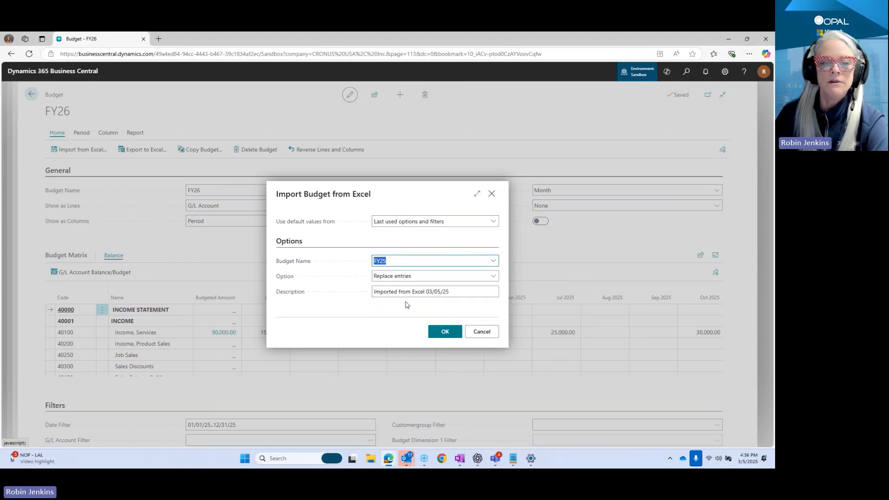
Step: Import the edited FY25 budget workbook and confirm replacing the FY25 entries
{"action": "left_click", "coordinate": [433, 332]}
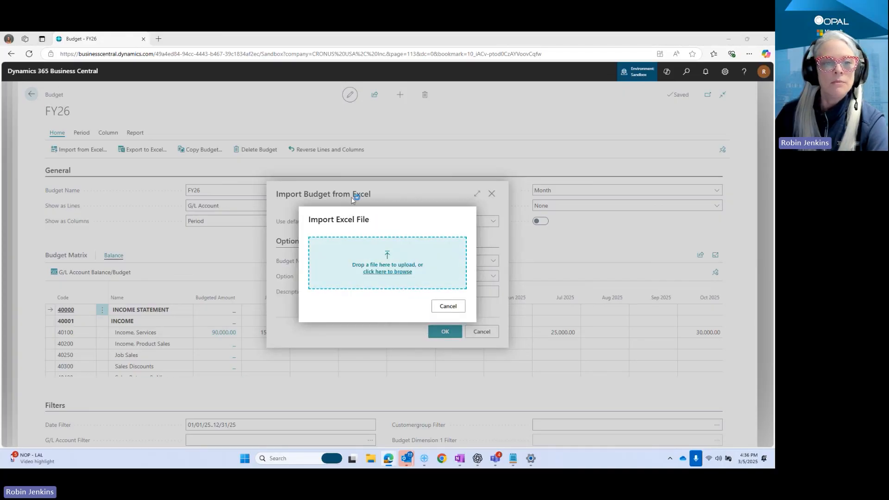
{"action": "left_click", "coordinate": [398, 272]}
{"action": "double_click", "coordinate": [131, 109]}
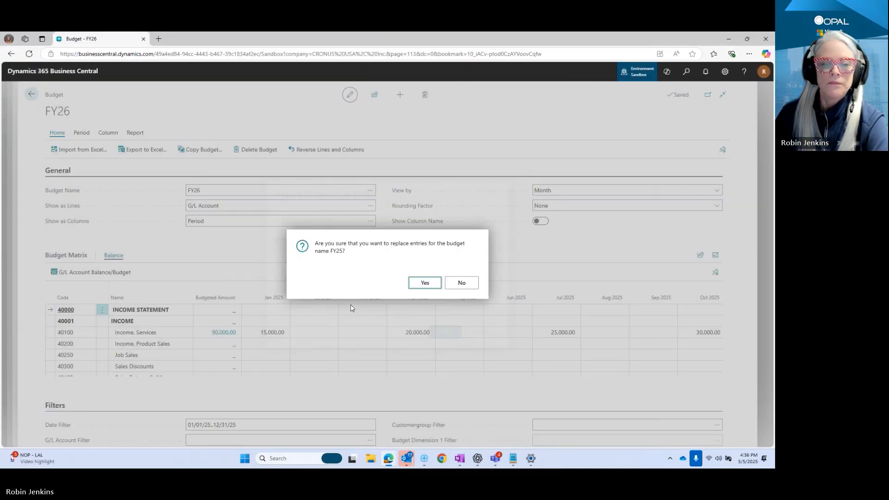
{"action": "left_click", "coordinate": [421, 283]}
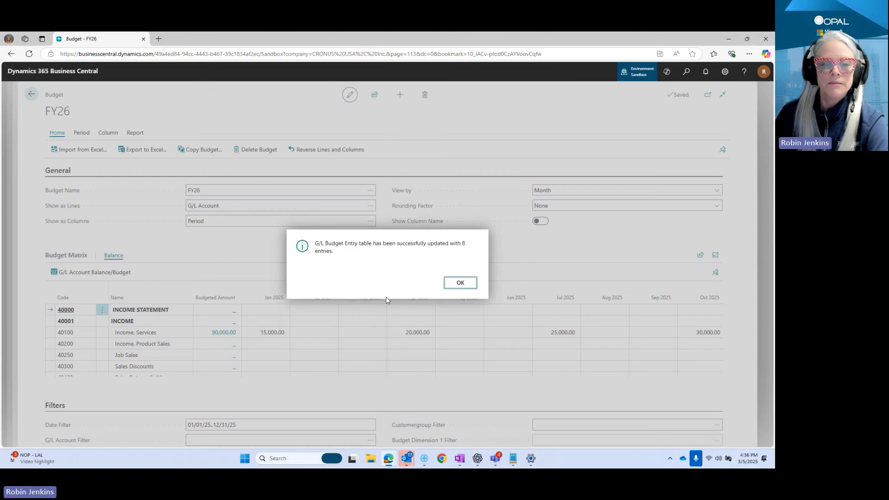
{"action": "left_click", "coordinate": [459, 282]}
Step: Switch the Budget page from FY26 to the FY25 budget
{"action": "left_click", "coordinate": [366, 191]}
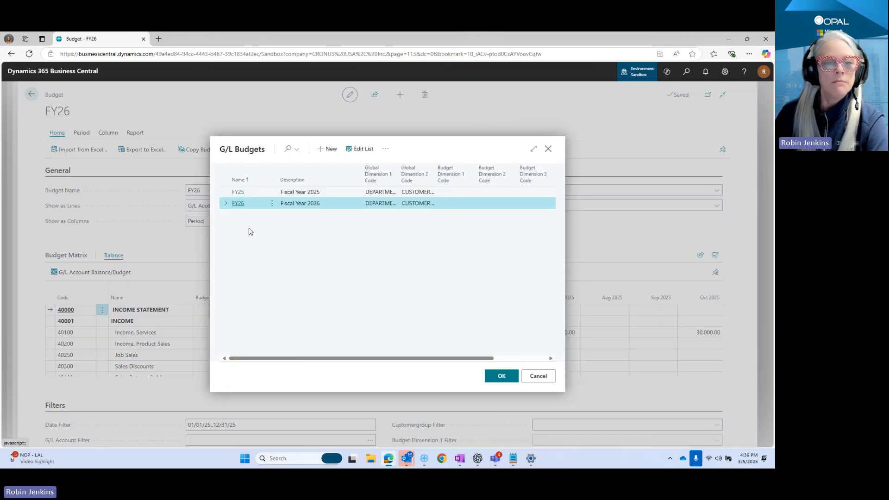
{"action": "left_click", "coordinate": [249, 193]}
{"action": "left_click", "coordinate": [501, 376]}
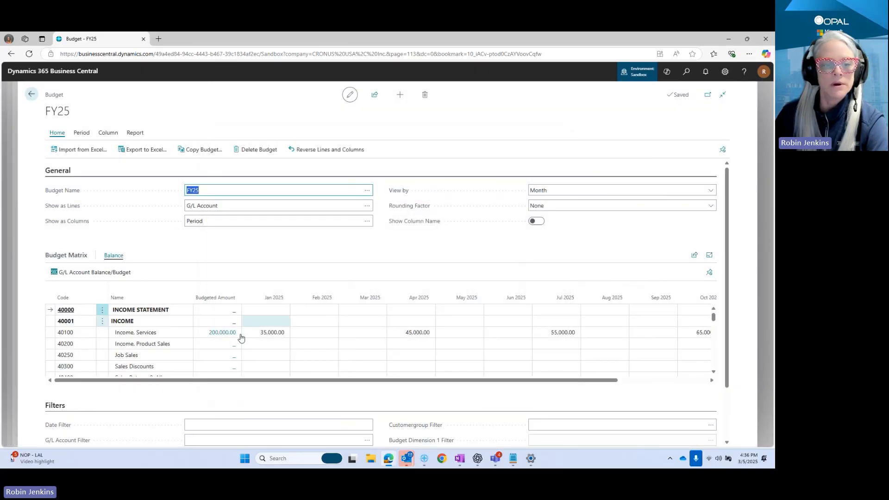
Step: Open the budget entries behind the 40100 Income, Services budgeted amount and examine their department codes
{"action": "left_click", "coordinate": [215, 333]}
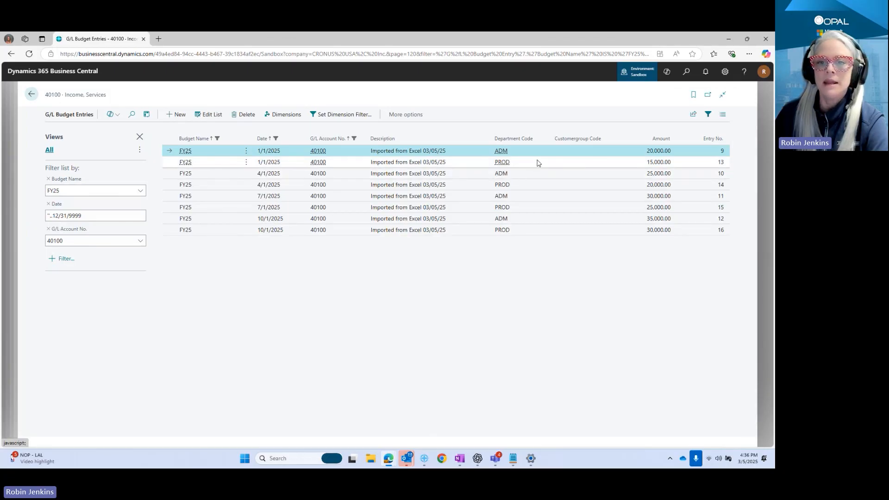
{"action": "left_click", "coordinate": [546, 137]}
{"action": "left_click", "coordinate": [539, 155]}
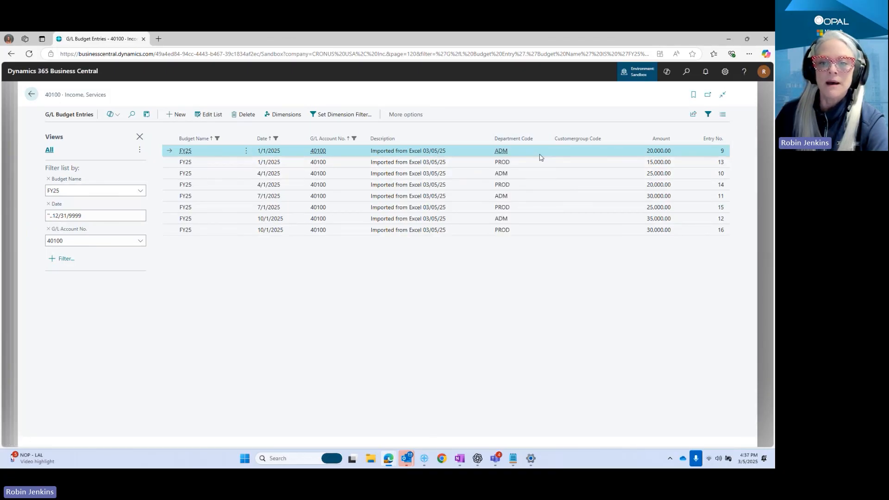